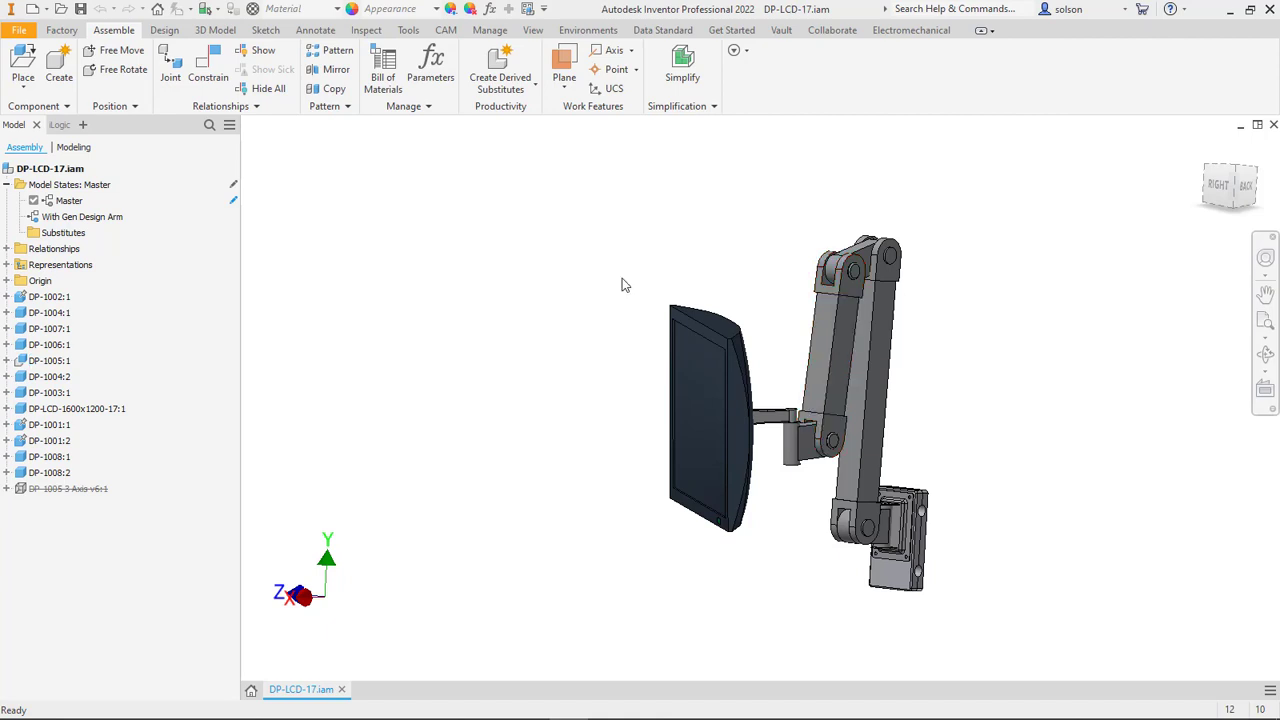
# Switch to the With Gen Design Arm model state and zoom to inspect the lattice arm.
pyautogui.doubleClick(118, 221)
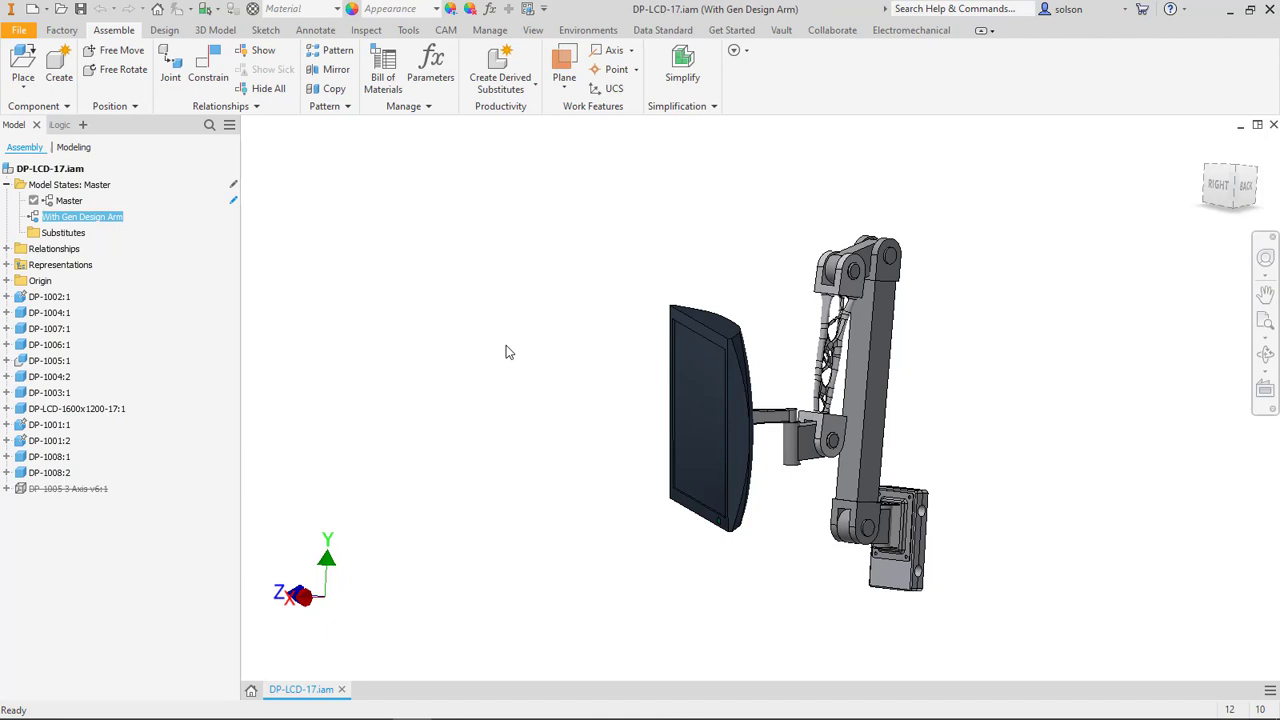
pyautogui.scroll(-3, 845, 340)
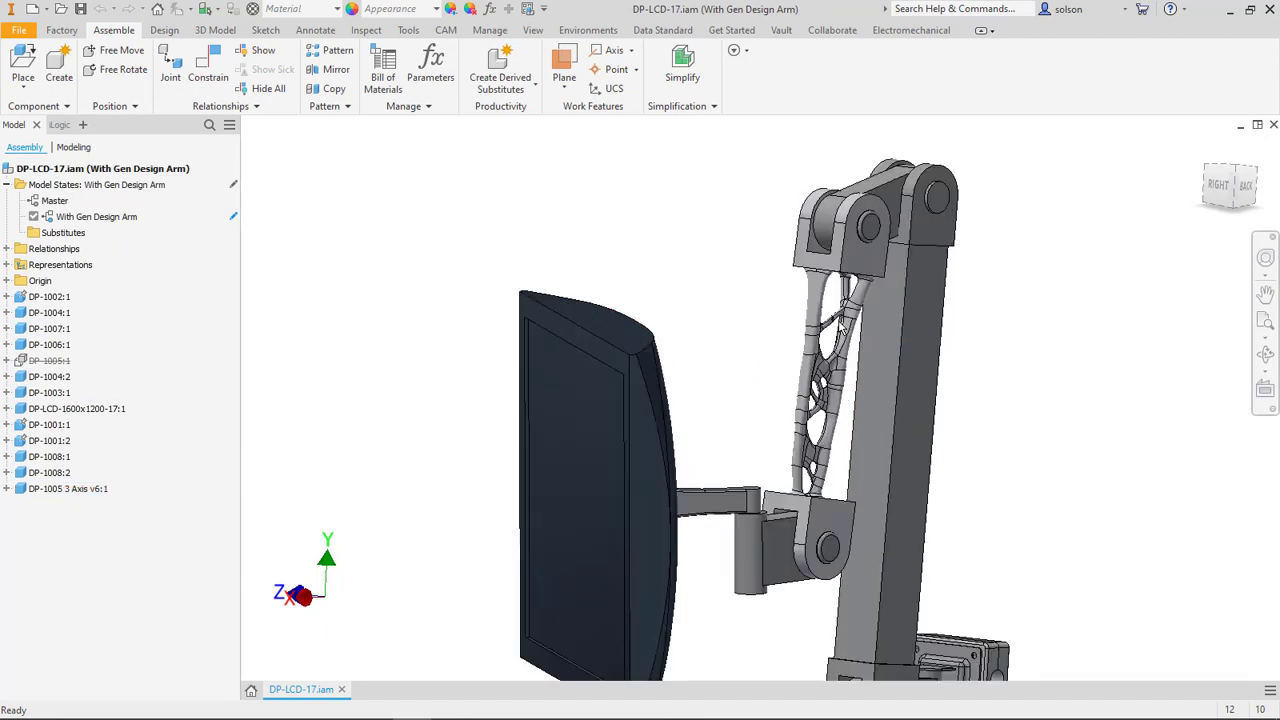
pyautogui.scroll(5, 797, 294)
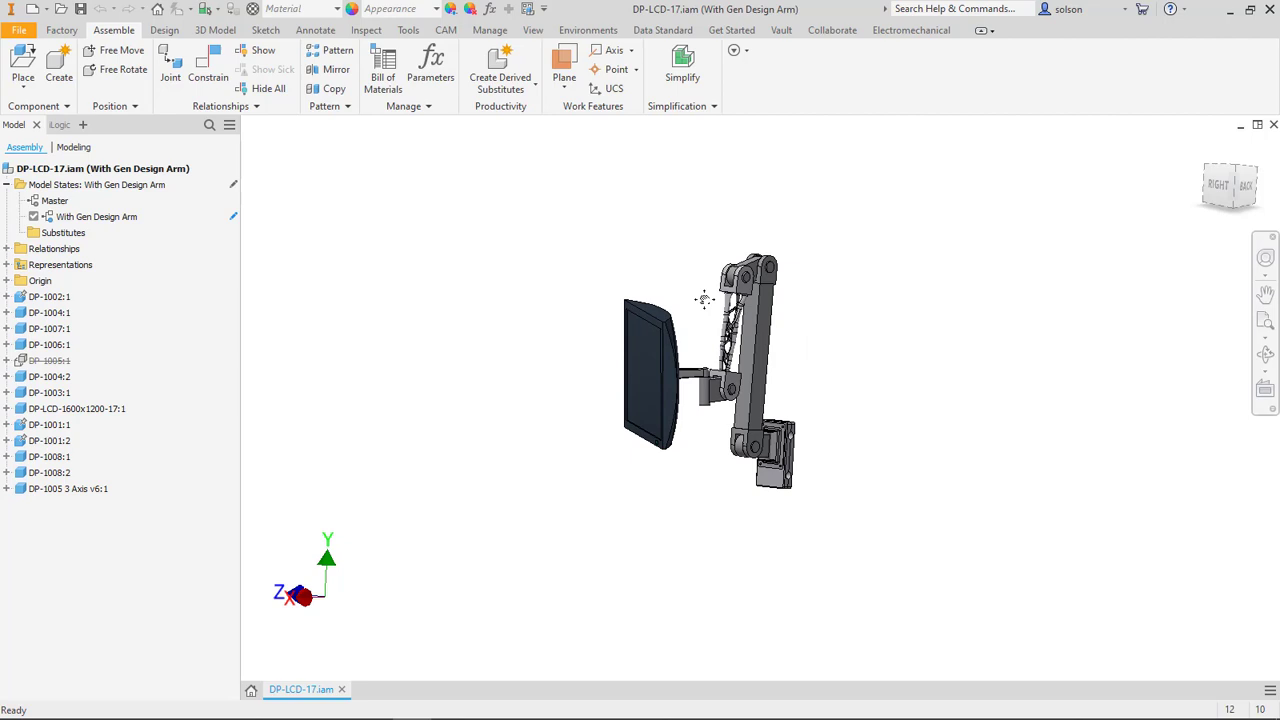
pyautogui.scroll(-2, 704, 299)
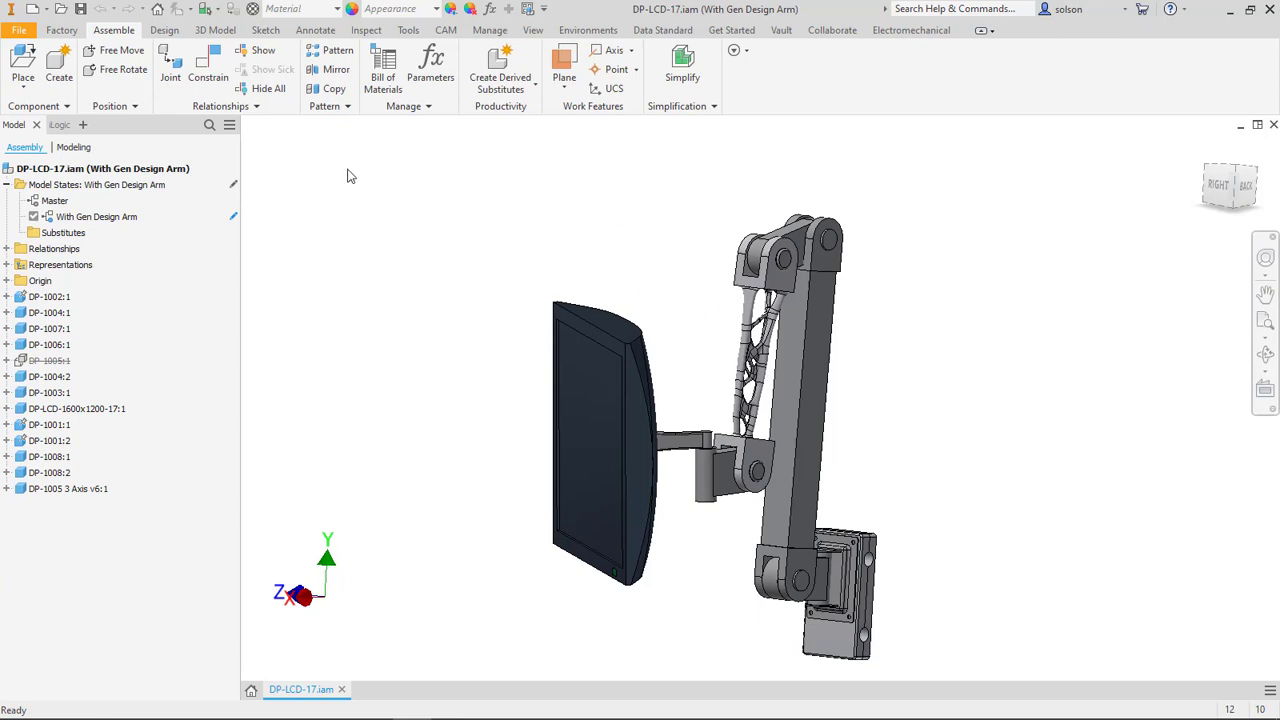
# Return to the Master model state and open the DP-1005 arm part in its own tab.
pyautogui.doubleClick(54, 200)
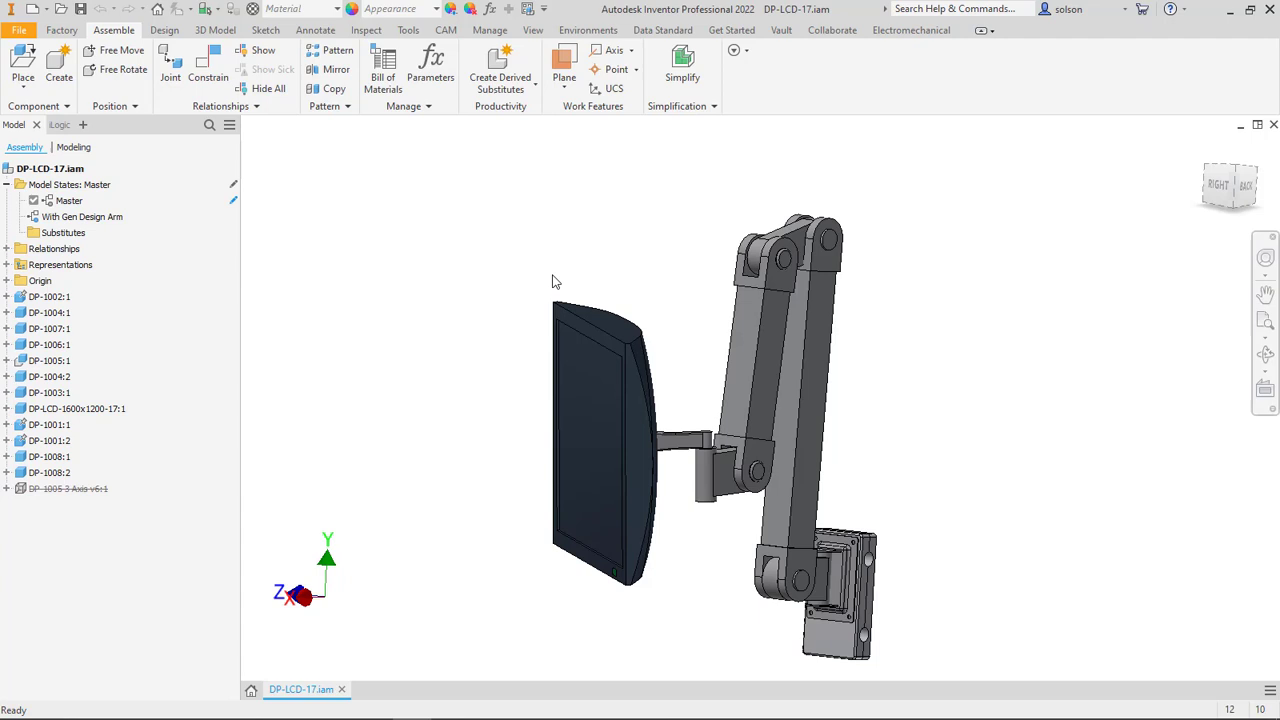
pyautogui.rightClick(752, 298)
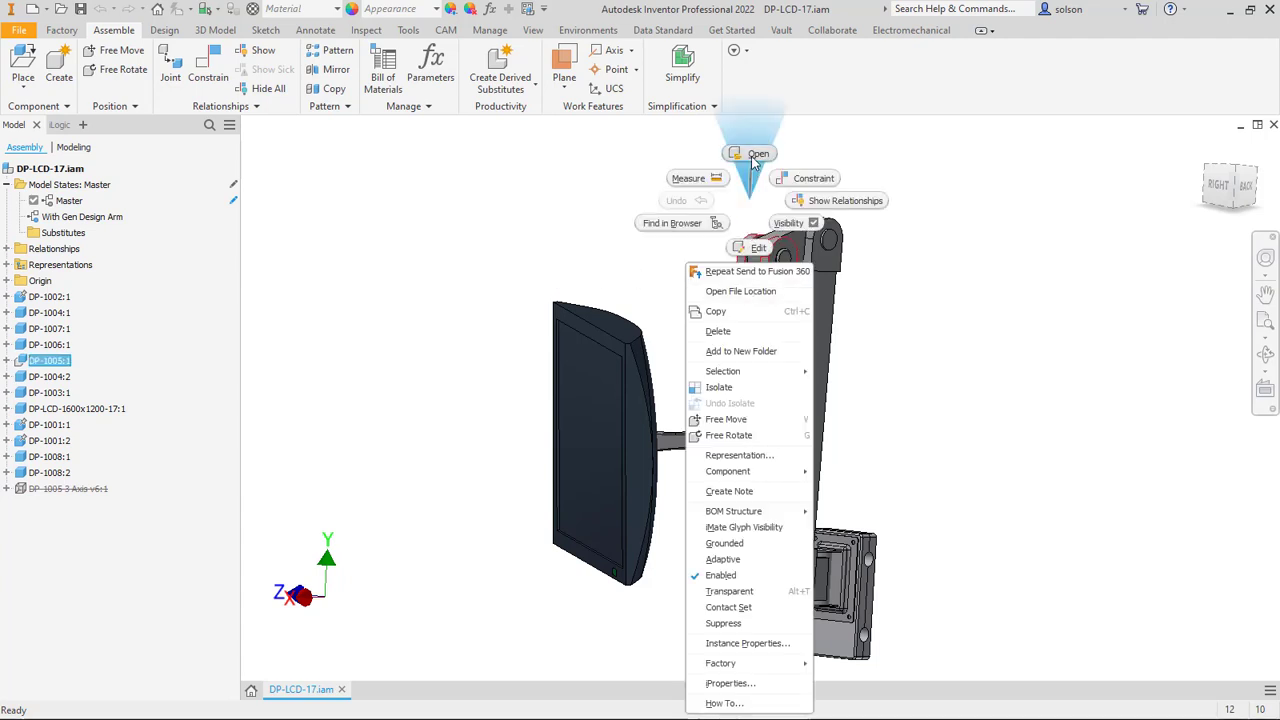
pyautogui.click(757, 155)
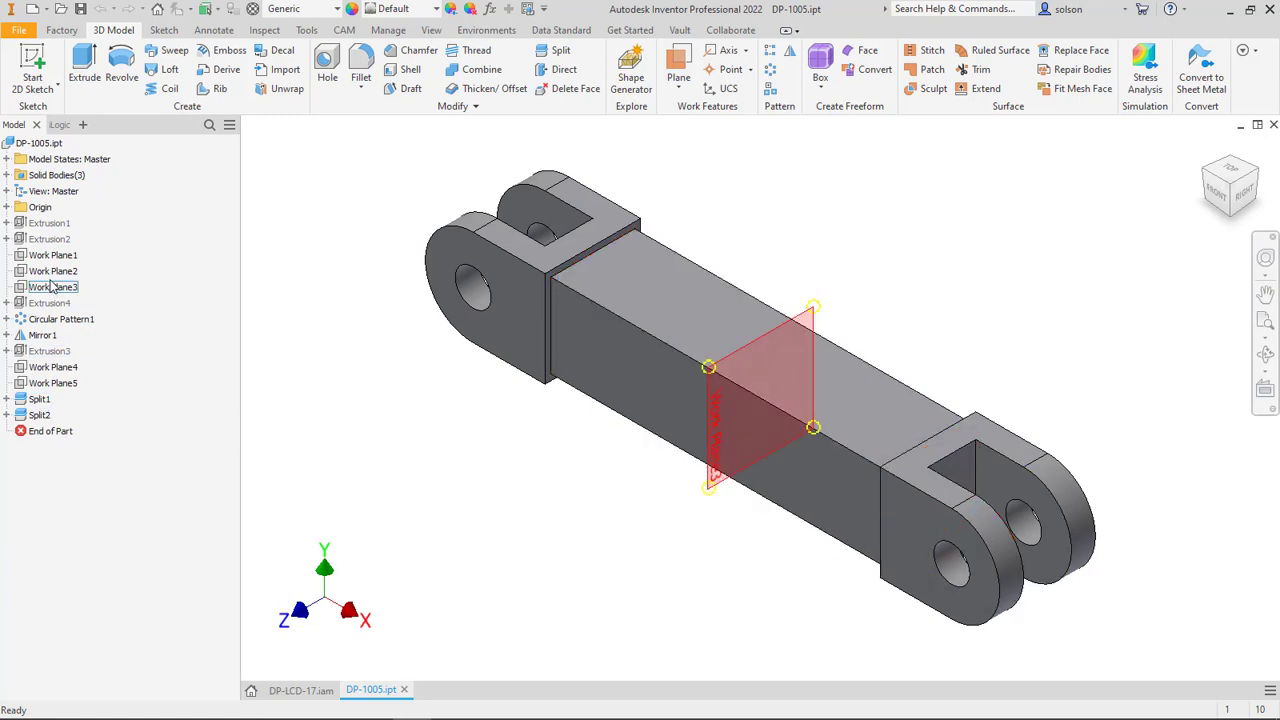
# Expand Solid Bodies(3) and orbit and zoom the arm to view it from several angles.
pyautogui.click(6, 175)
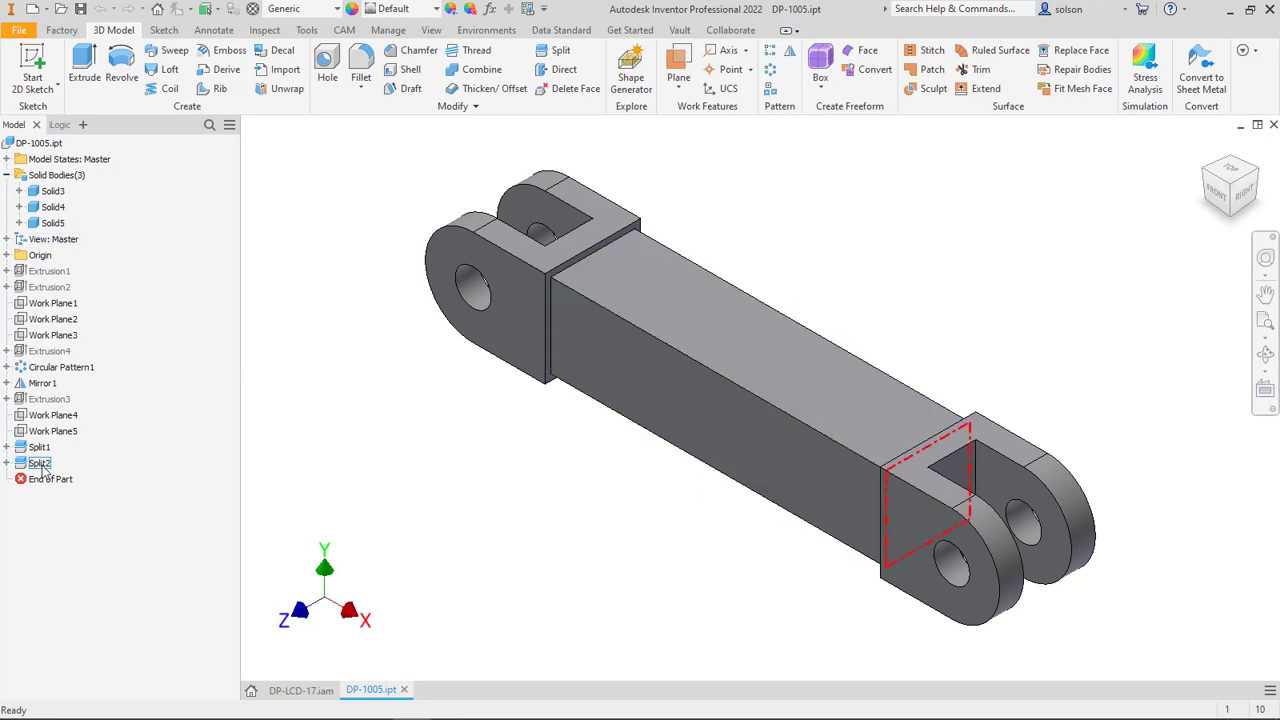
pyautogui.scroll(-5, 575, 293)
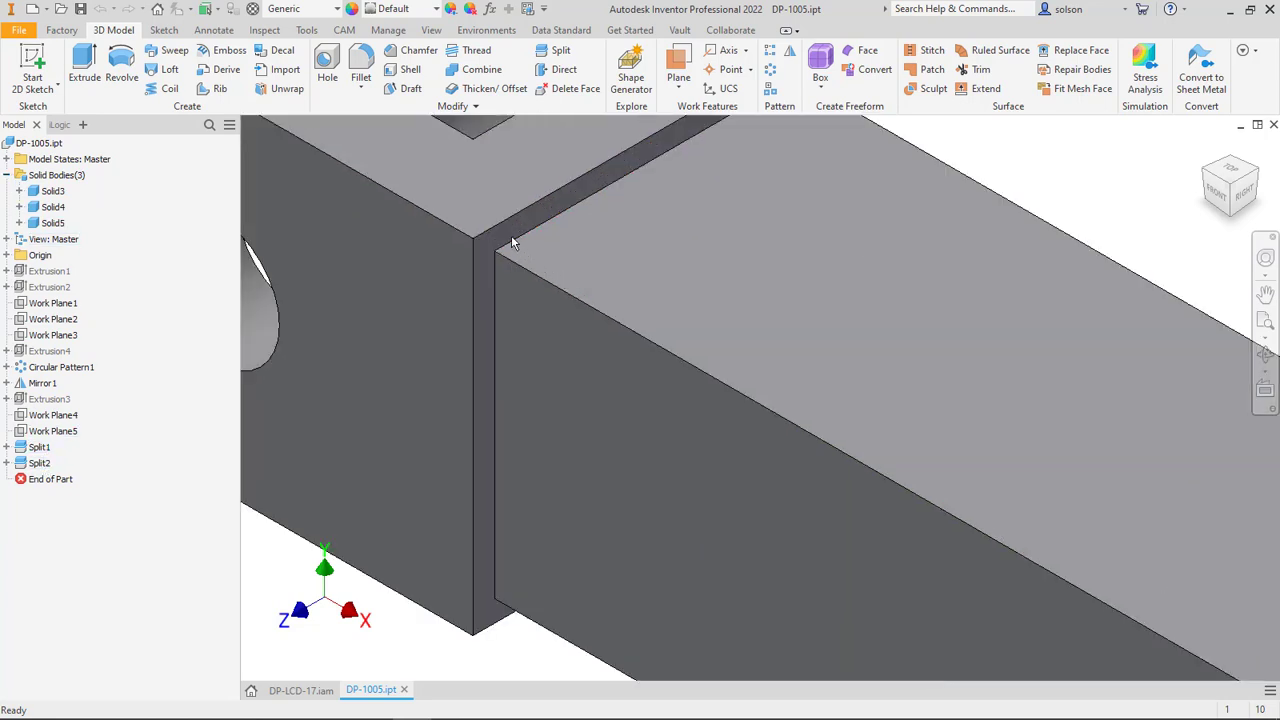
pyautogui.scroll(6, 509, 240)
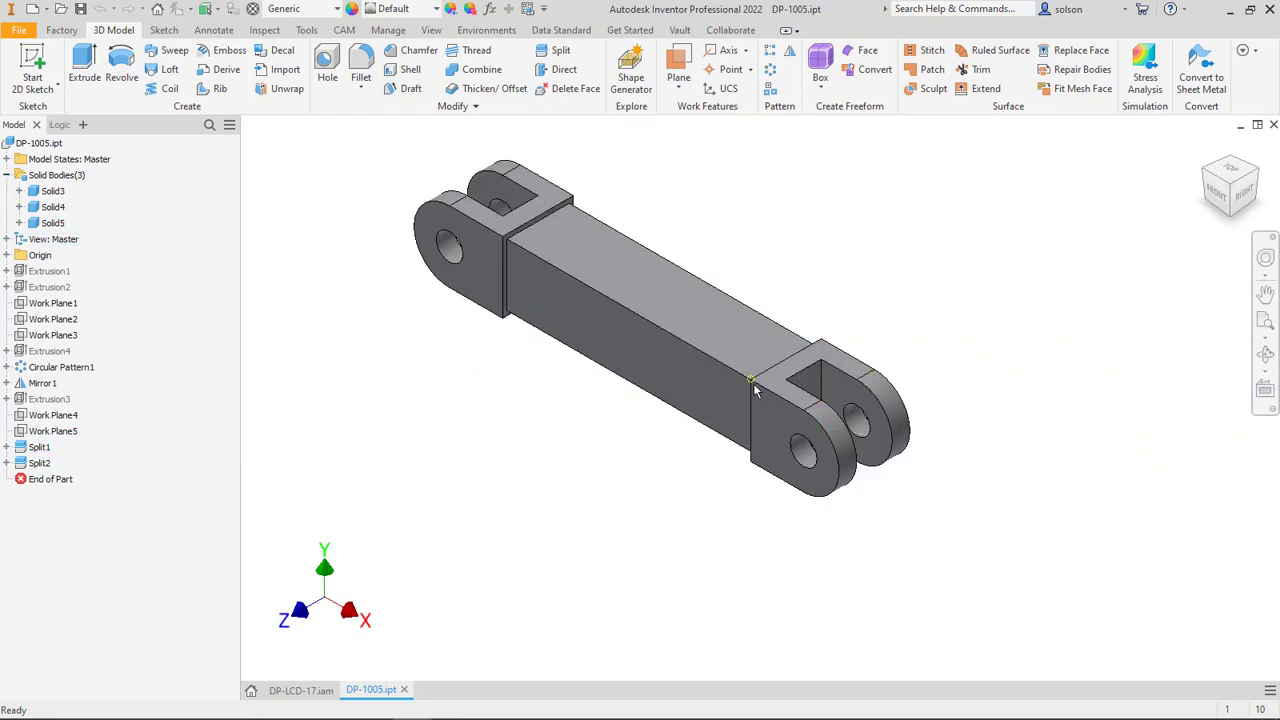
pyautogui.keyDown('shift'); pyautogui.moveTo(772, 388); pyautogui.dragTo(876, 401, button='middle'); pyautogui.keyUp('shift')
pyautogui.scroll(-3, 876, 401)
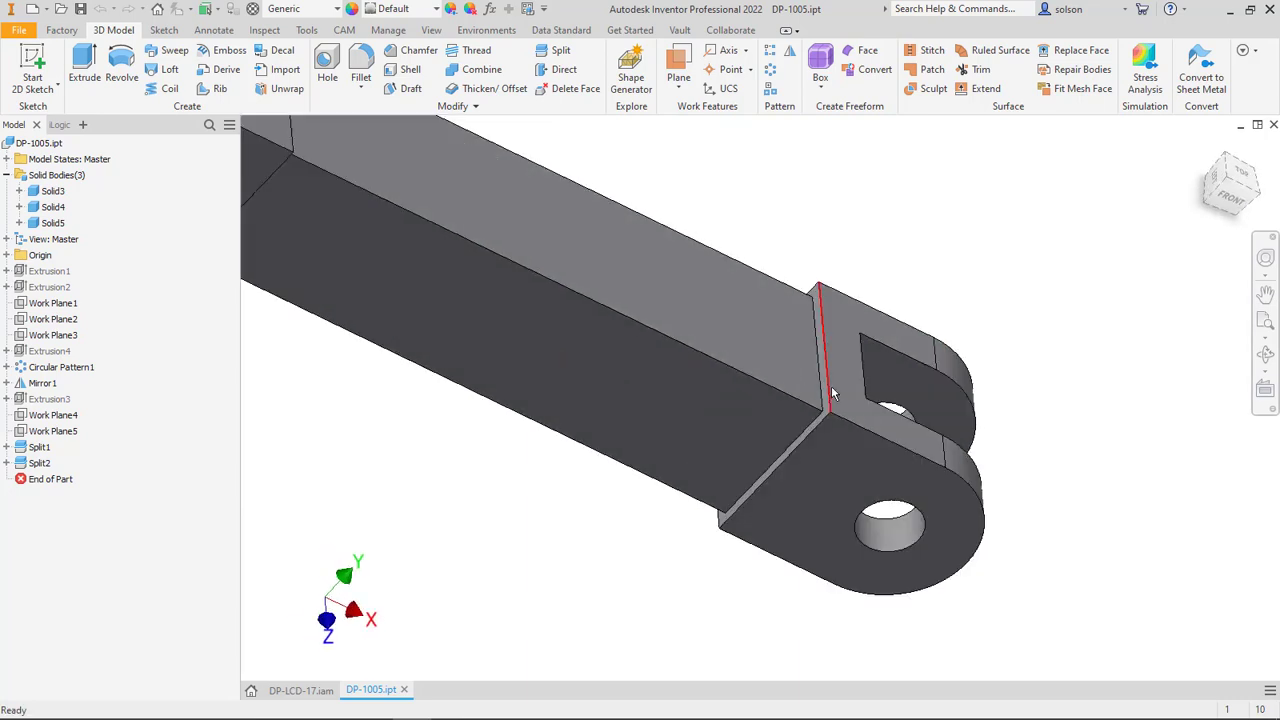
pyautogui.scroll(4, 818, 415)
pyautogui.keyDown('shift'); pyautogui.moveTo(814, 434); pyautogui.dragTo(666, 434, button='middle'); pyautogui.keyUp('shift')
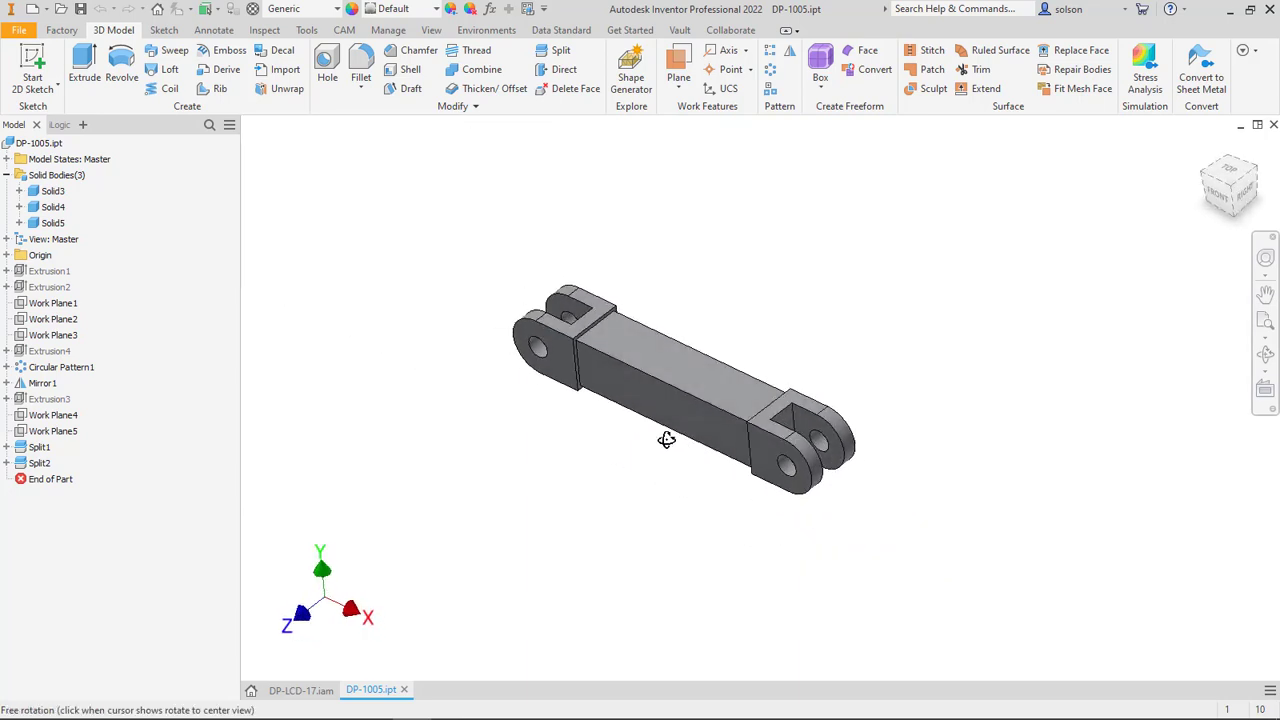
# Select Solid3, Solid4 and Solid5 in turn to identify each piece, then clear the selection.
pyautogui.click(55, 192)
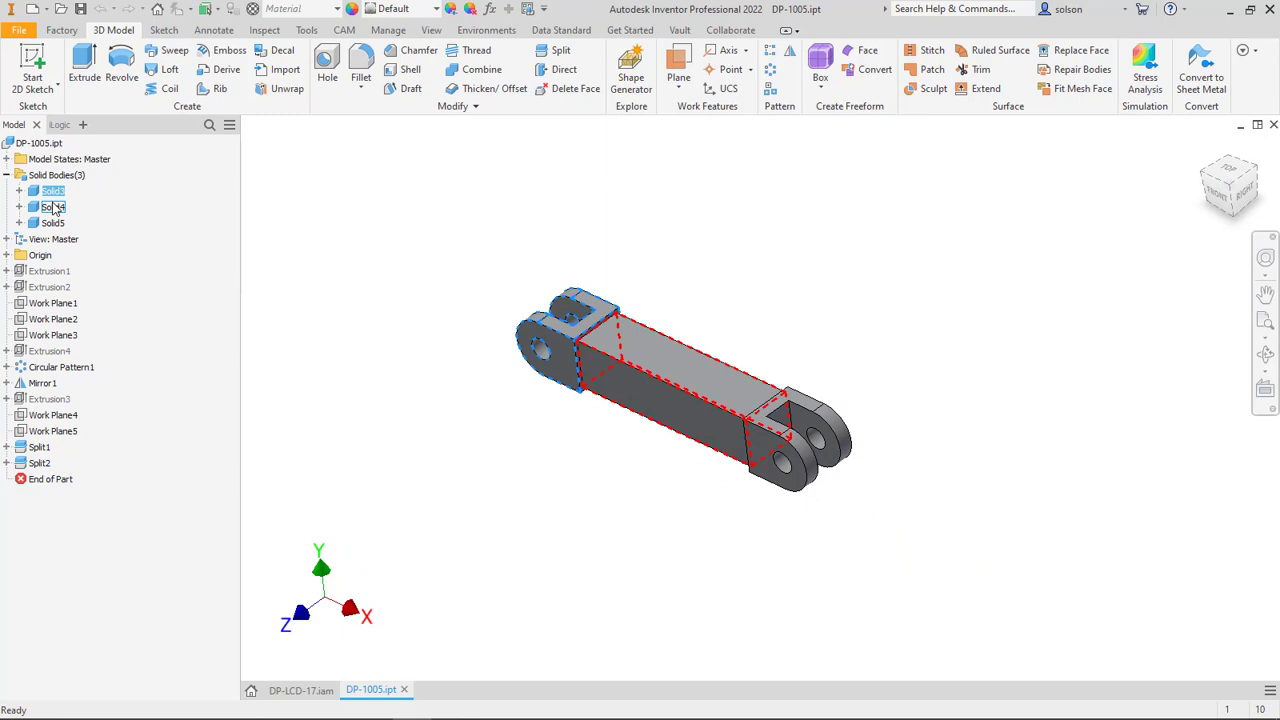
pyautogui.click(52, 207)
pyautogui.click(52, 222)
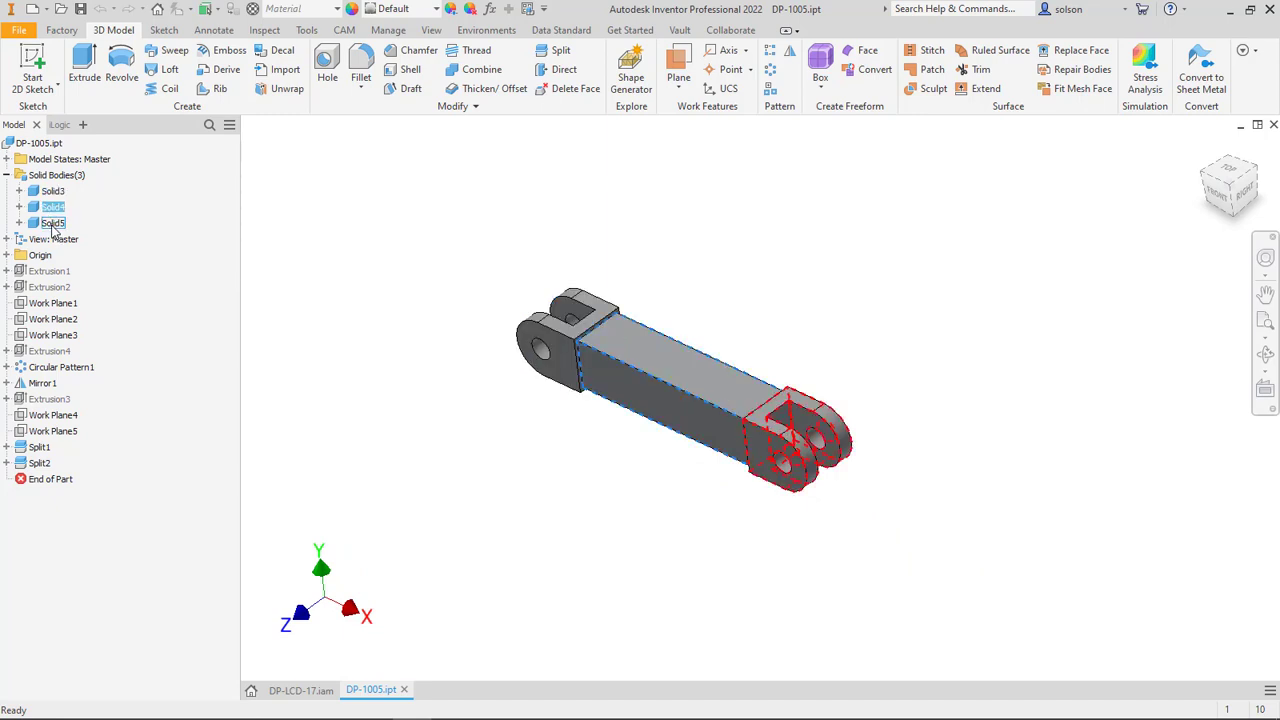
pyautogui.click(306, 269)
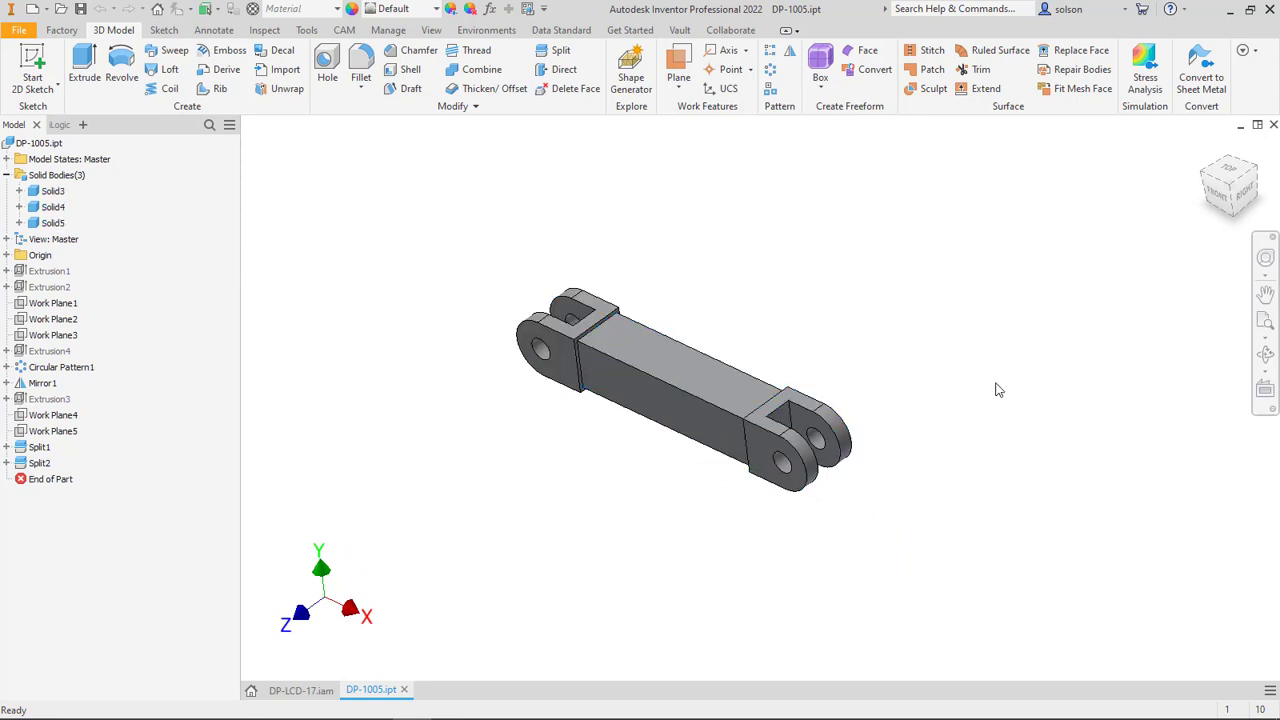
# Send the DP-1005 part to Fusion 360, uploading it as a new file named DP-1005 A.
pyautogui.click(487, 30)
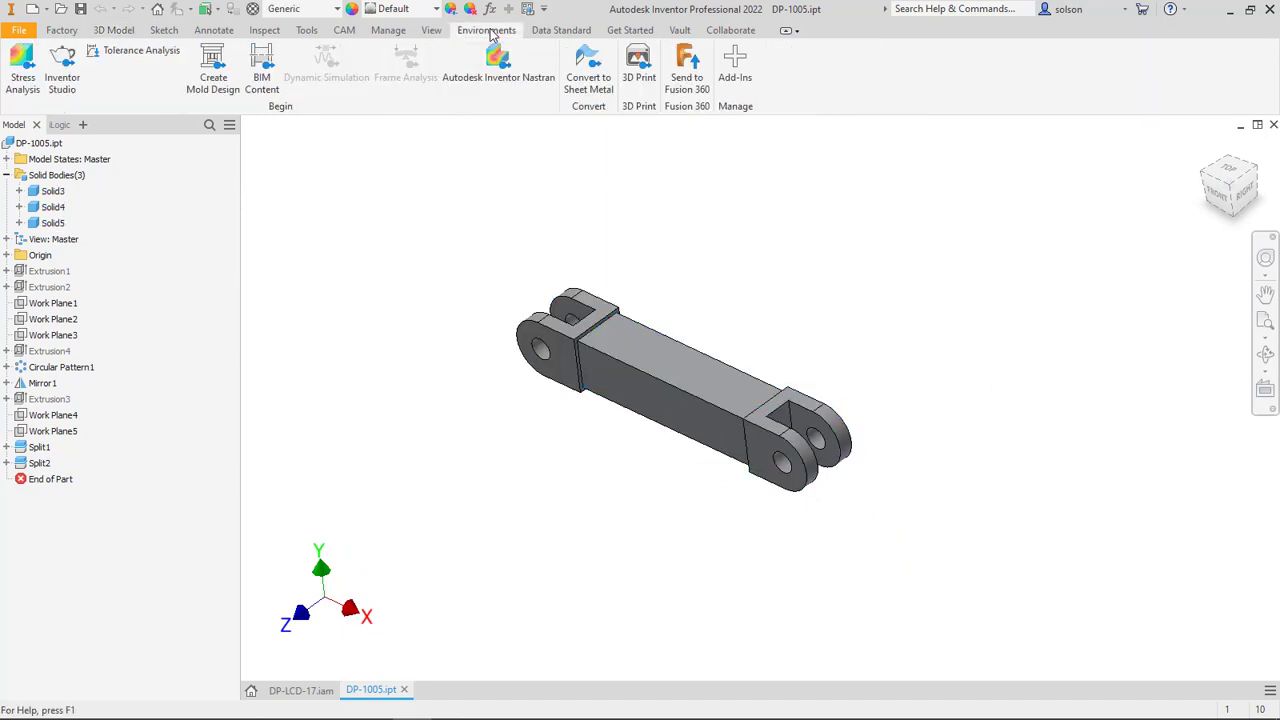
pyautogui.click(687, 68)
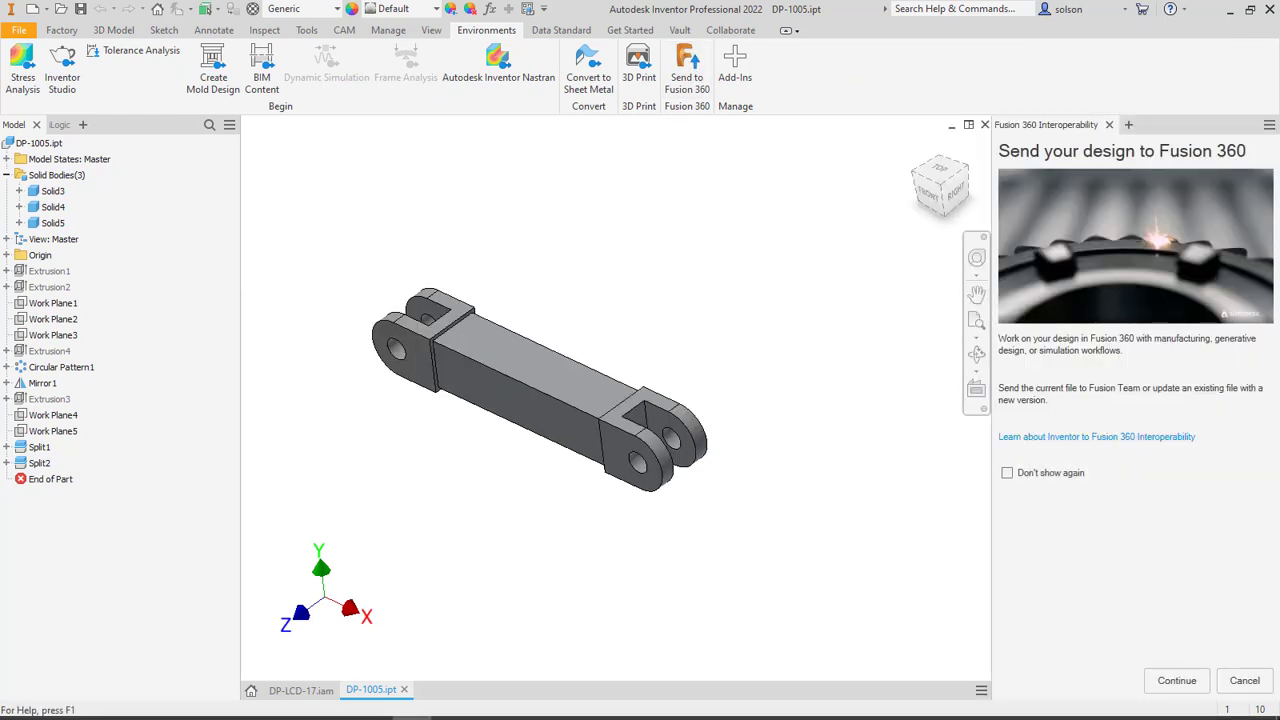
pyautogui.click(1176, 680)
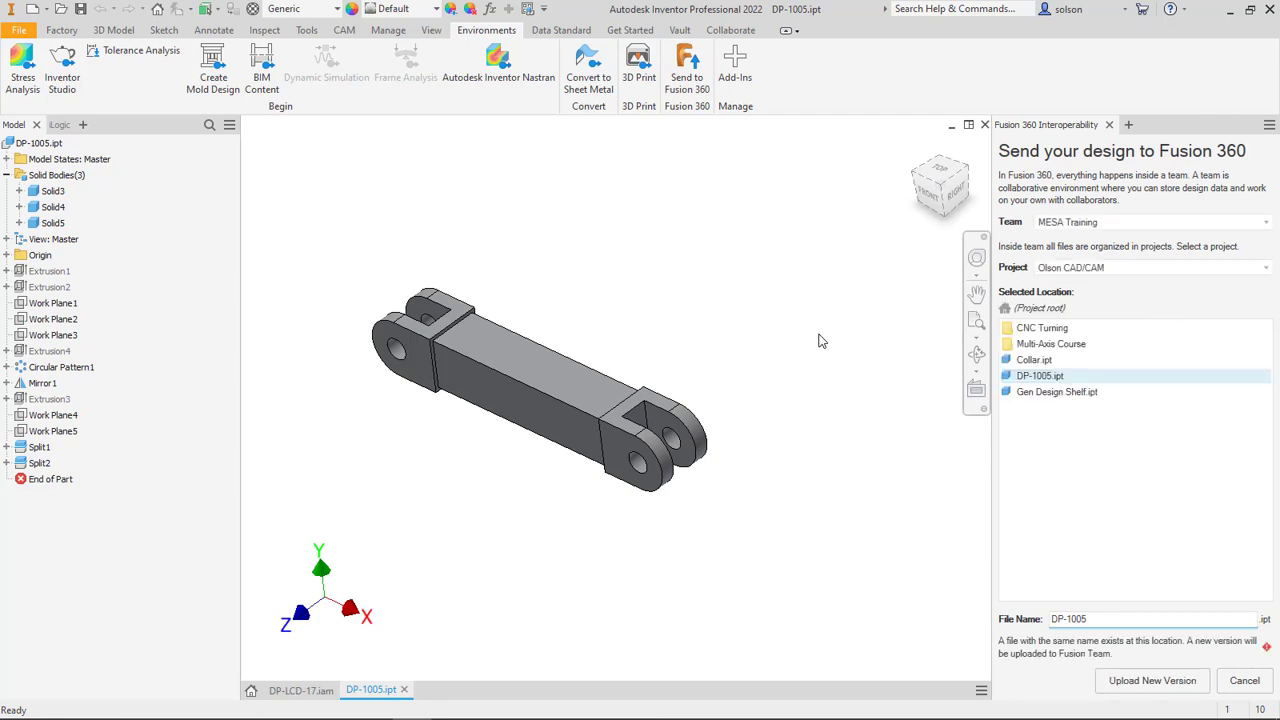
pyautogui.click(1100, 619)
pyautogui.write('_A')
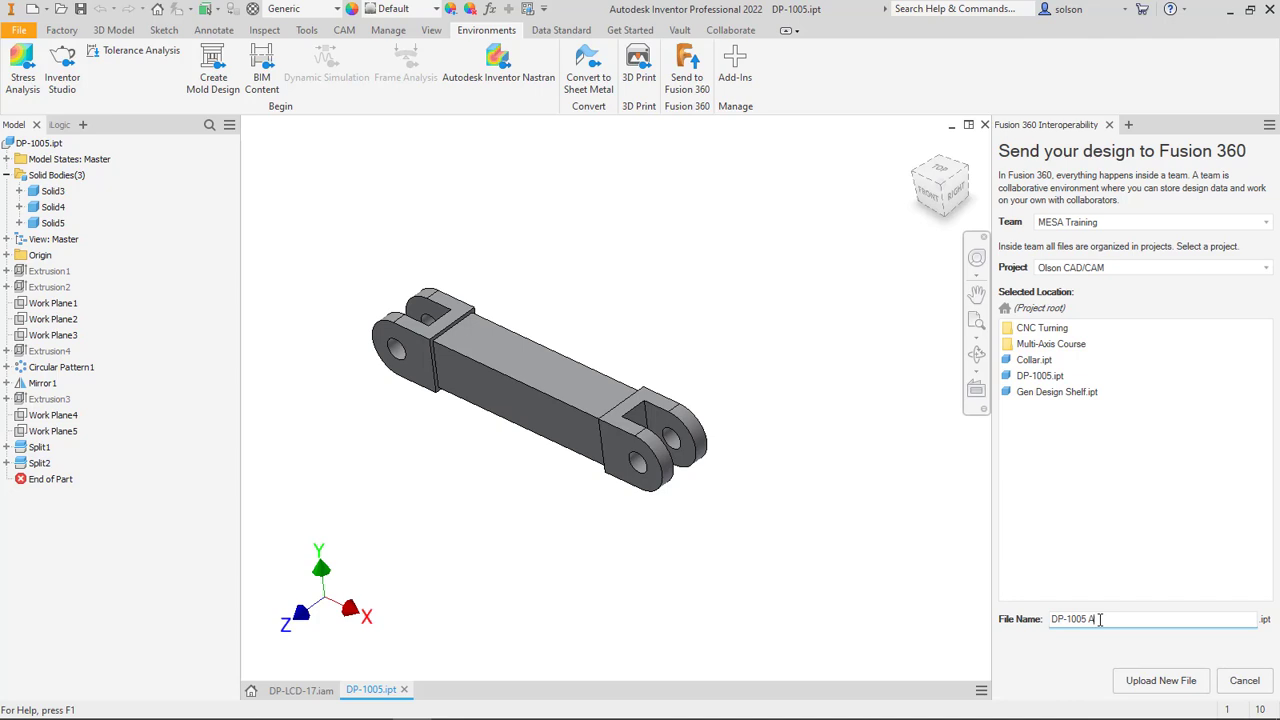
pyautogui.click(1189, 682)
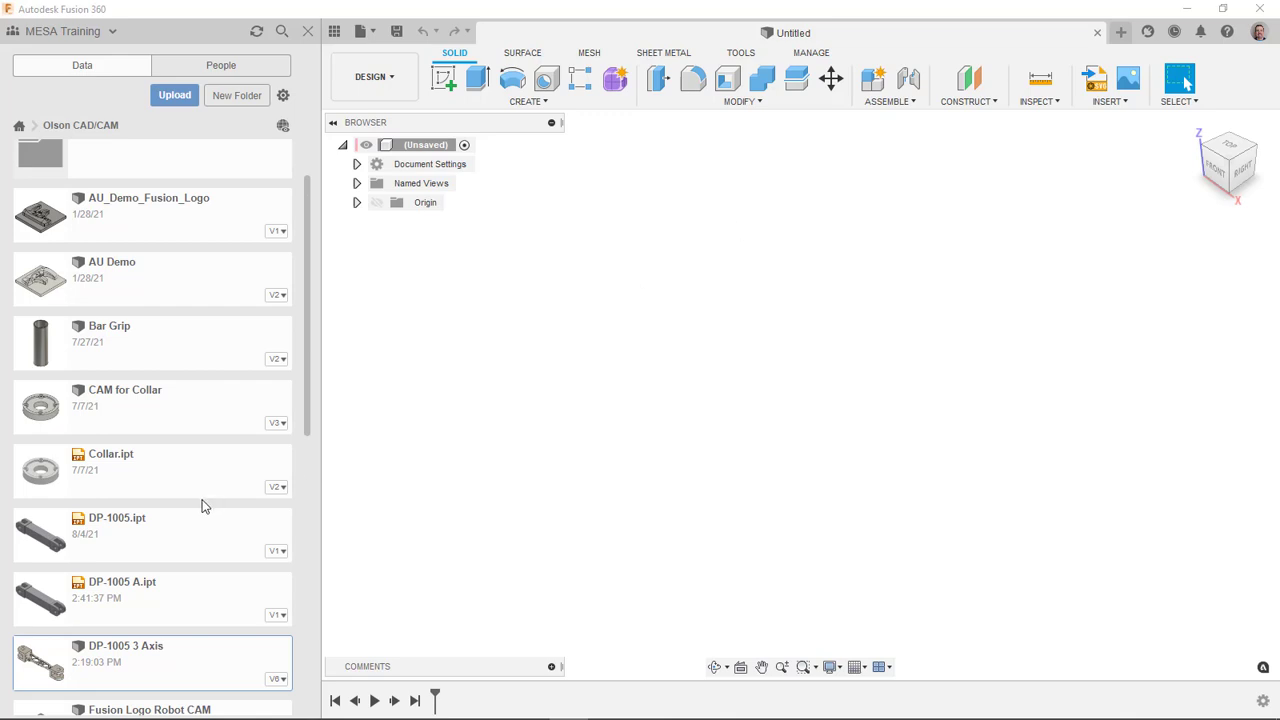
# Save the empty design with the name 'Gen Design LCD Arm'.
pyautogui.scroll(-3, 195, 460)
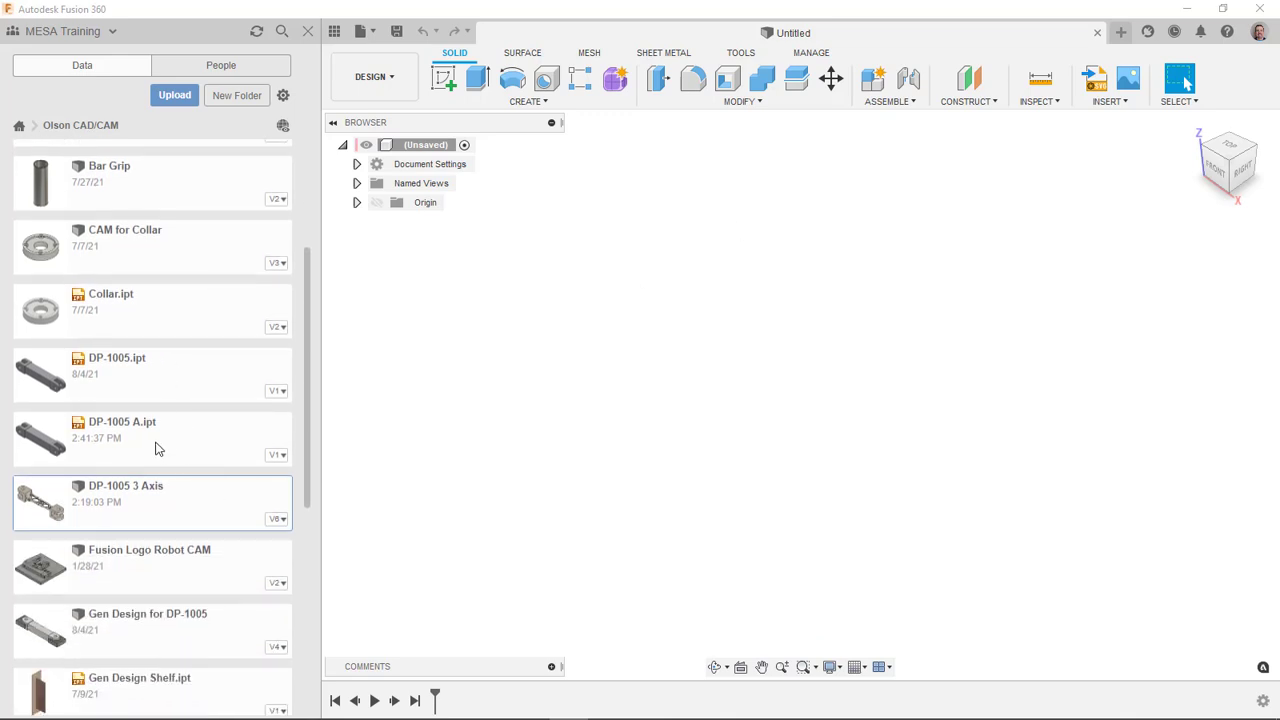
pyautogui.click(398, 33)
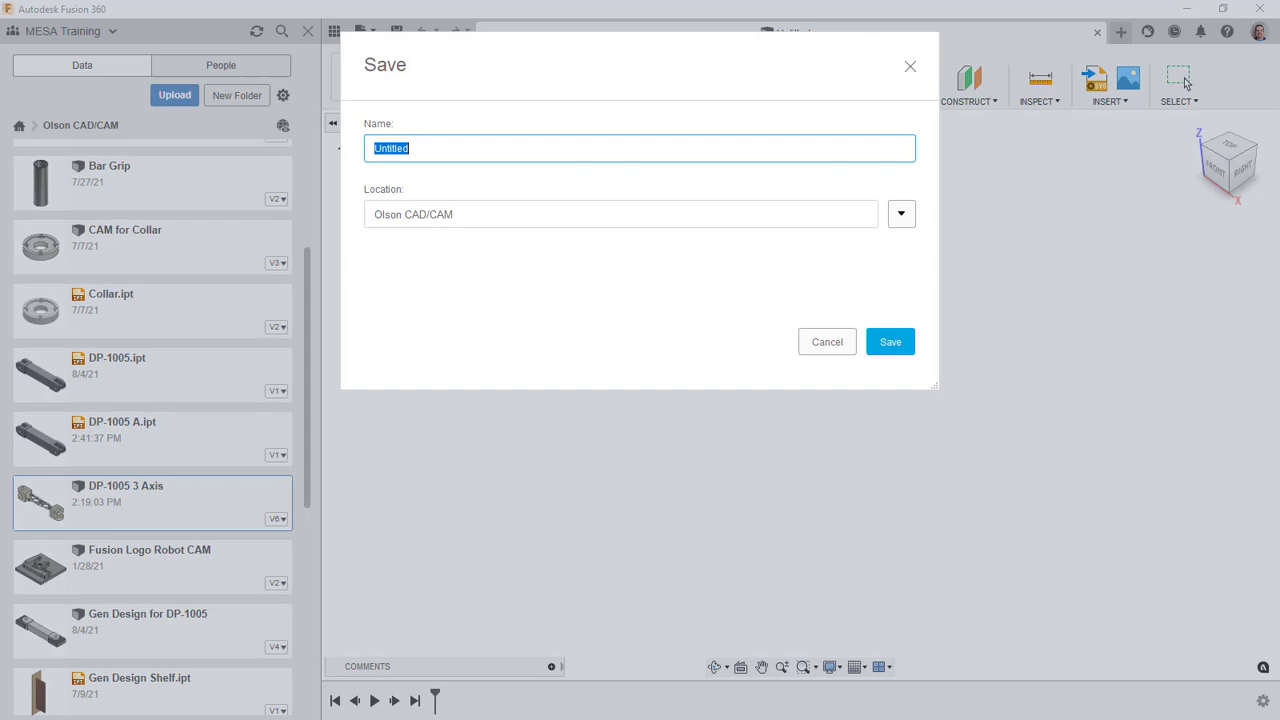
pyautogui.write('Gen Design LCD Arm')
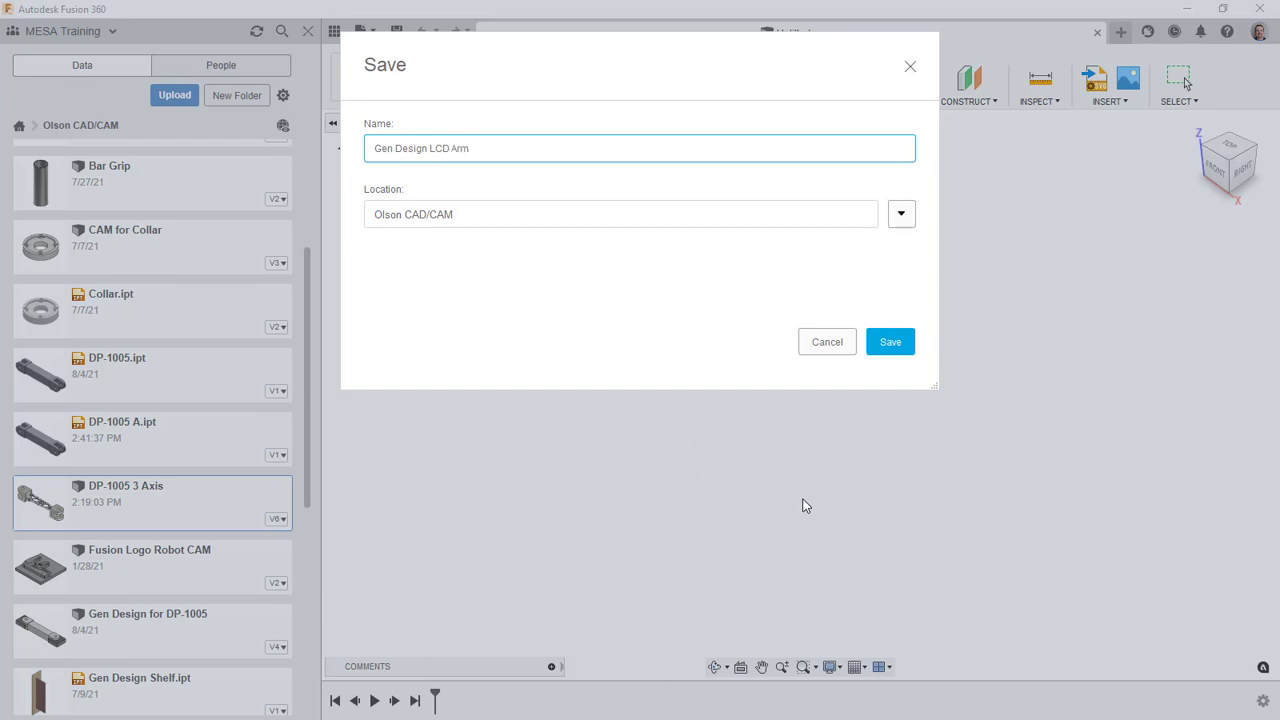
pyautogui.click(903, 342)
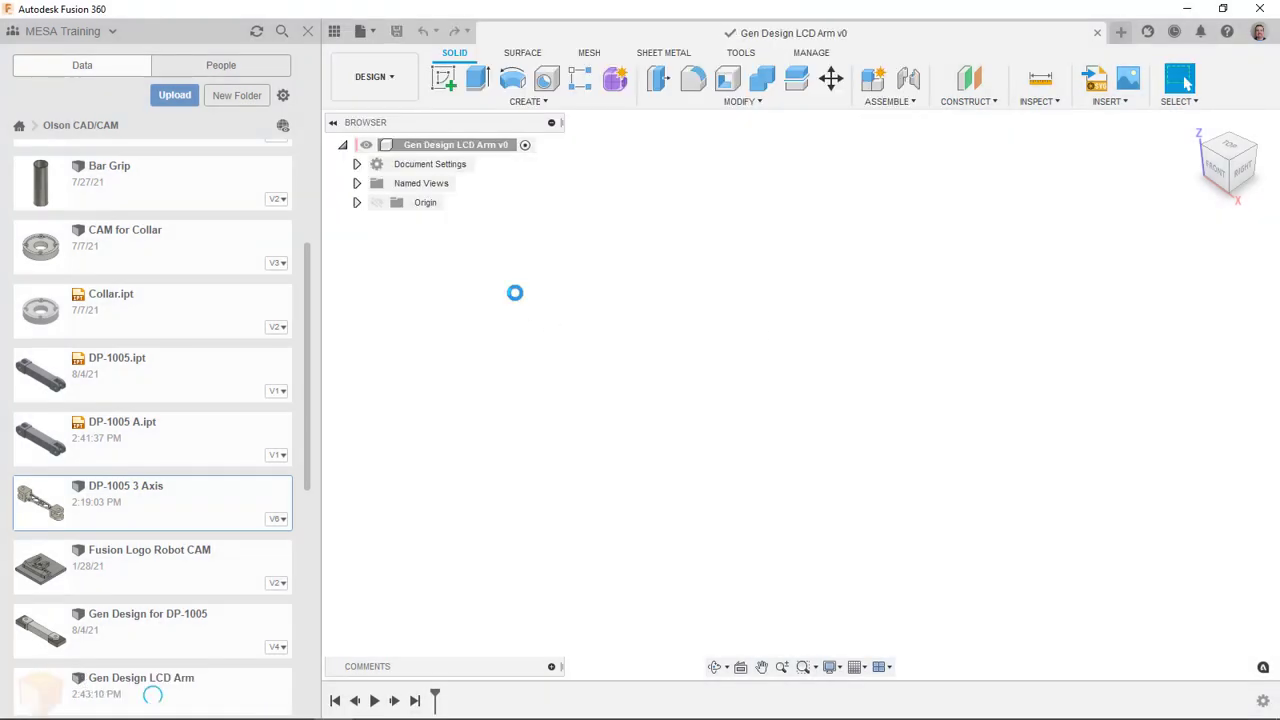
# Insert DP-1005 A.ipt into the current design at its default position and hide the Data Panel.
pyautogui.click(146, 436)
pyautogui.rightClick(144, 436)
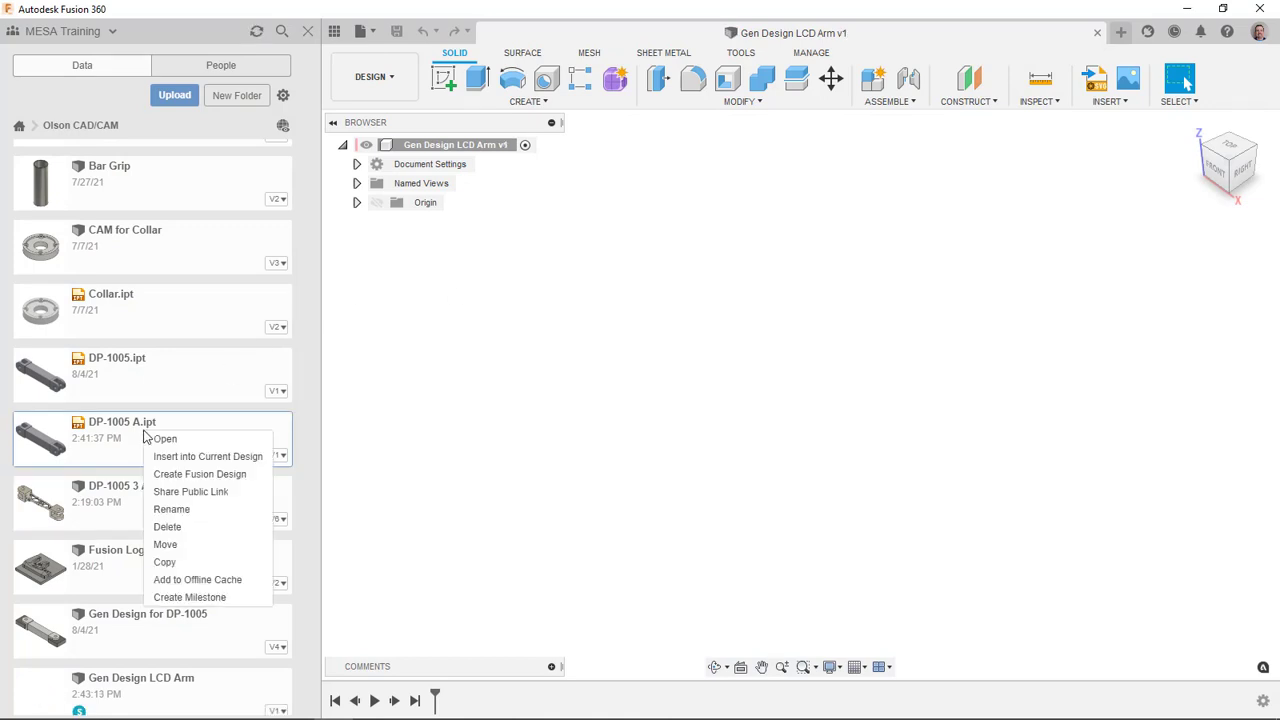
pyautogui.click(209, 457)
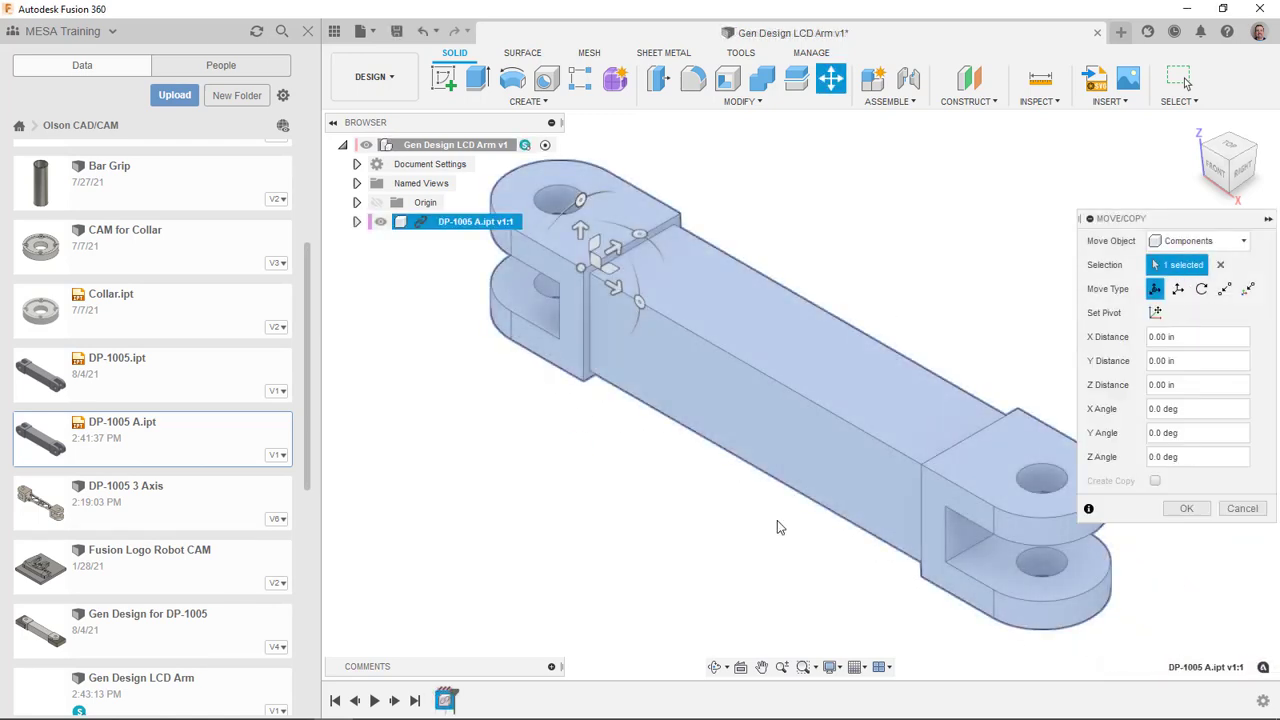
pyautogui.click(1186, 508)
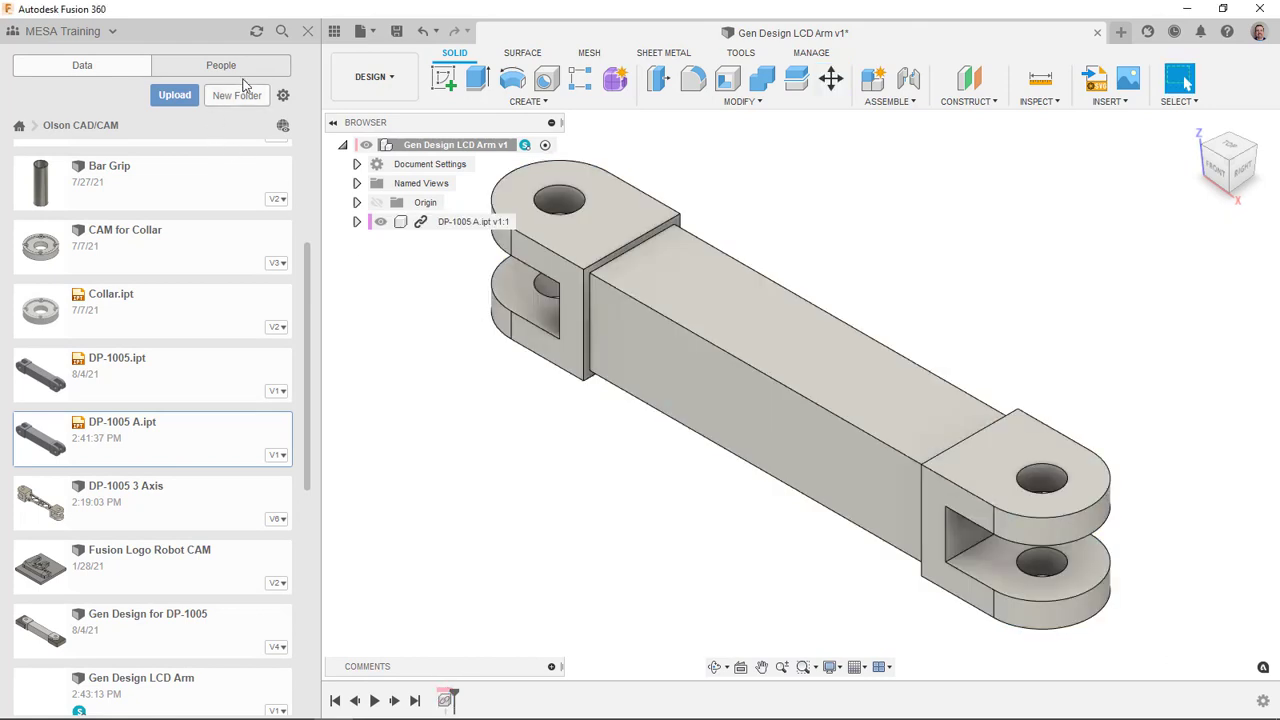
pyautogui.click(336, 31)
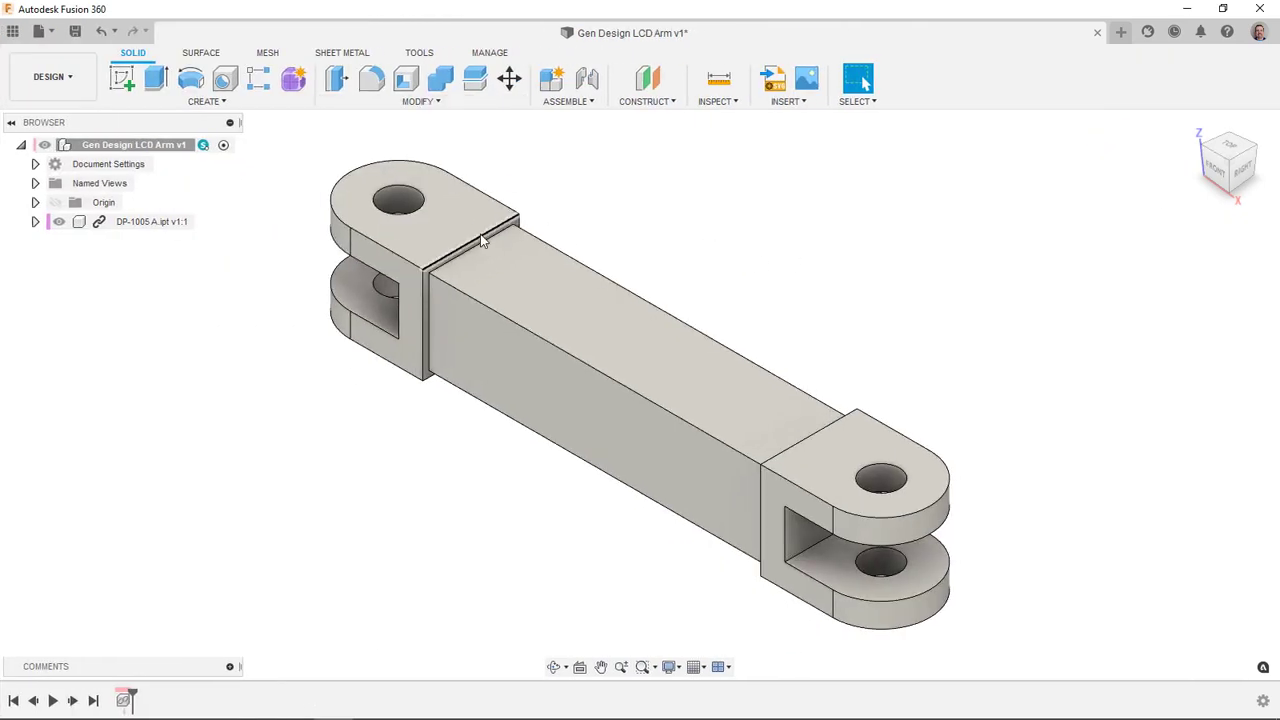
# Expand DP-1005 A.ipt and its Bodies folder, then select Solid3 and Solid5 to identify the clevis ends.
pyautogui.click(34, 222)
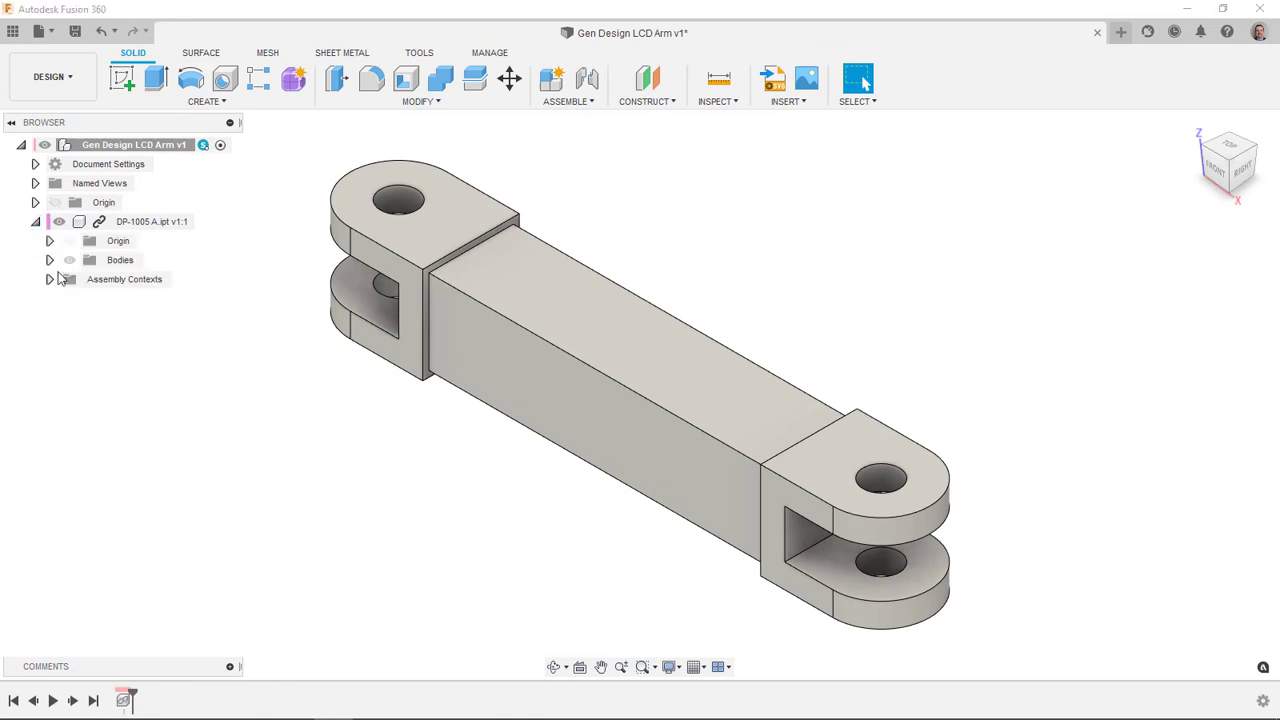
pyautogui.click(50, 260)
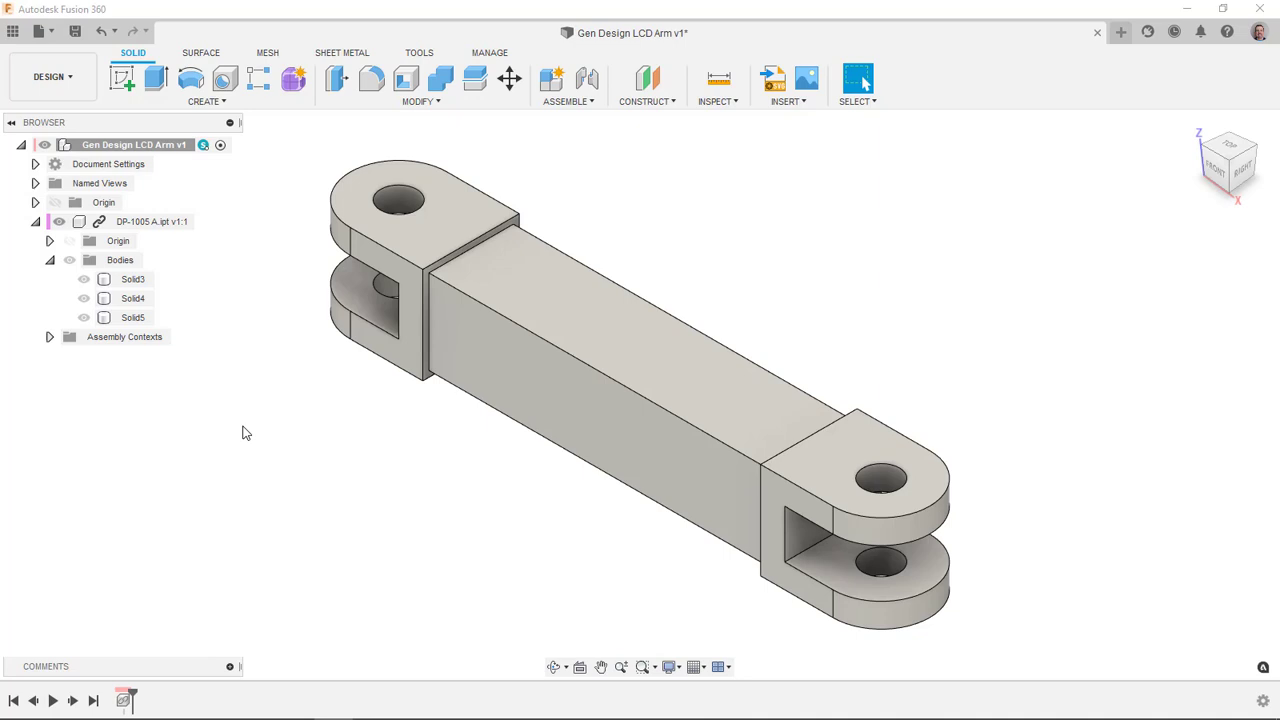
pyautogui.click(365, 300)
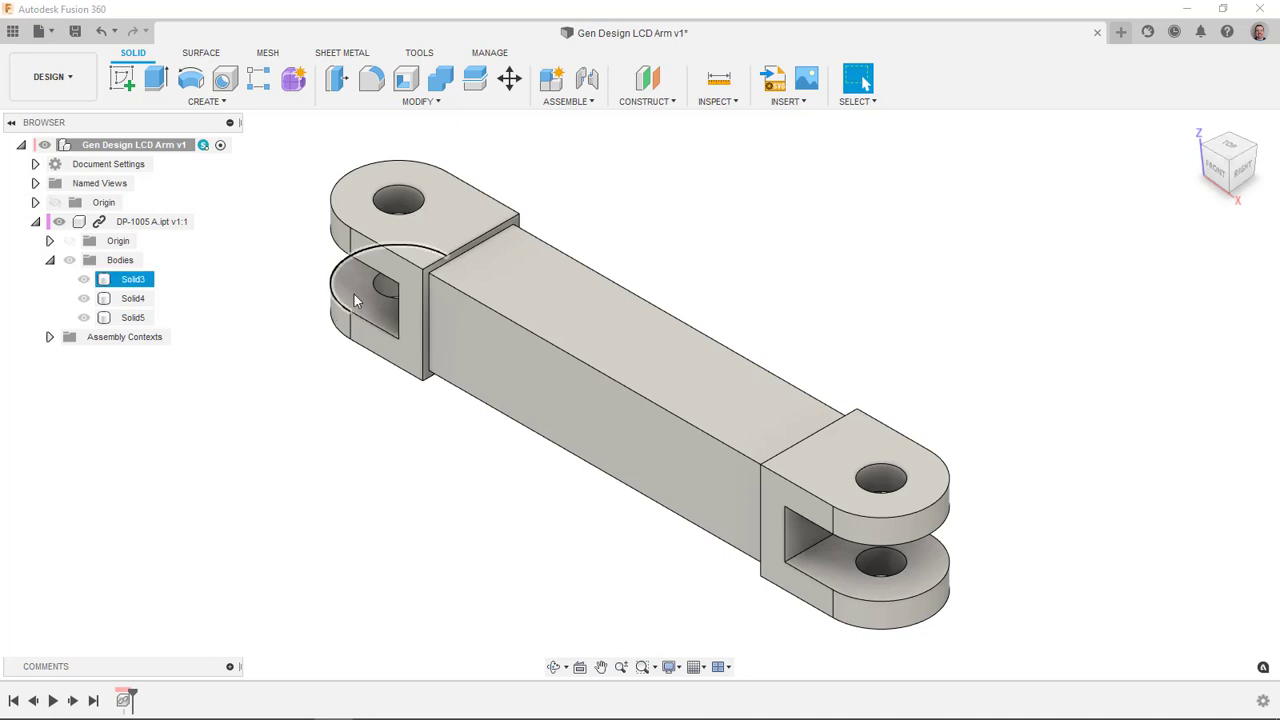
pyautogui.click(848, 560)
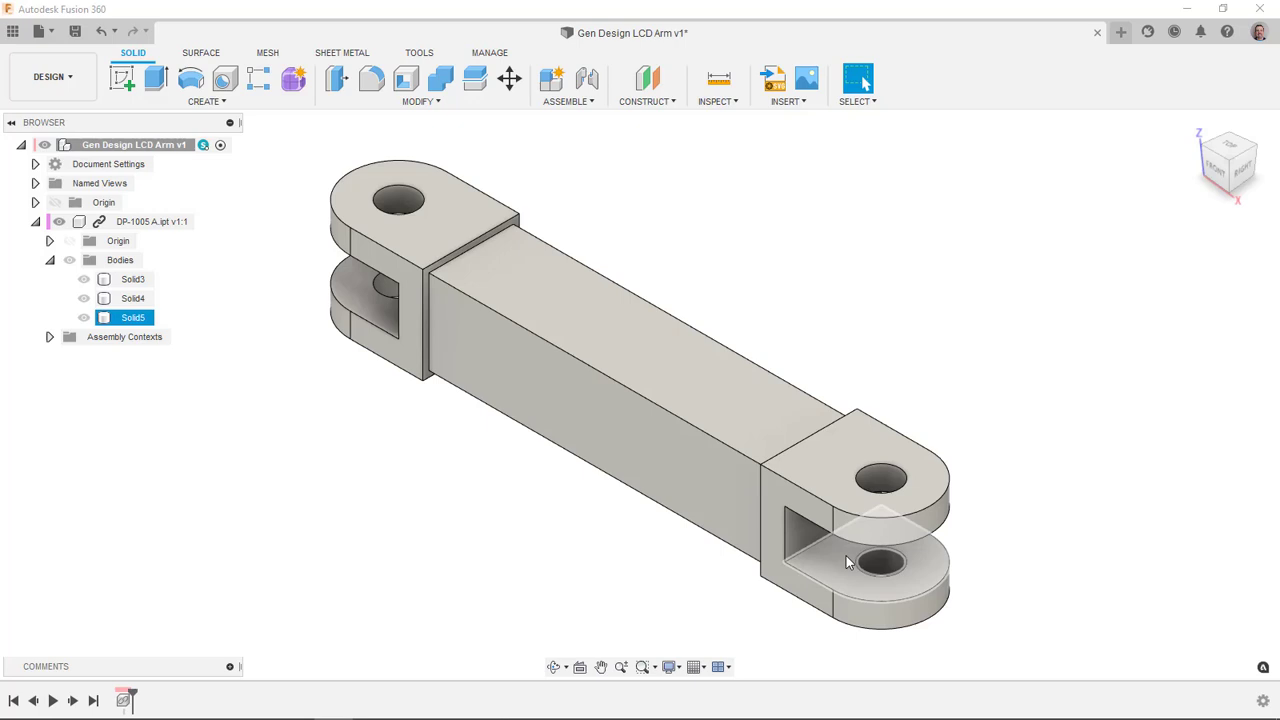
pyautogui.press('Escape')
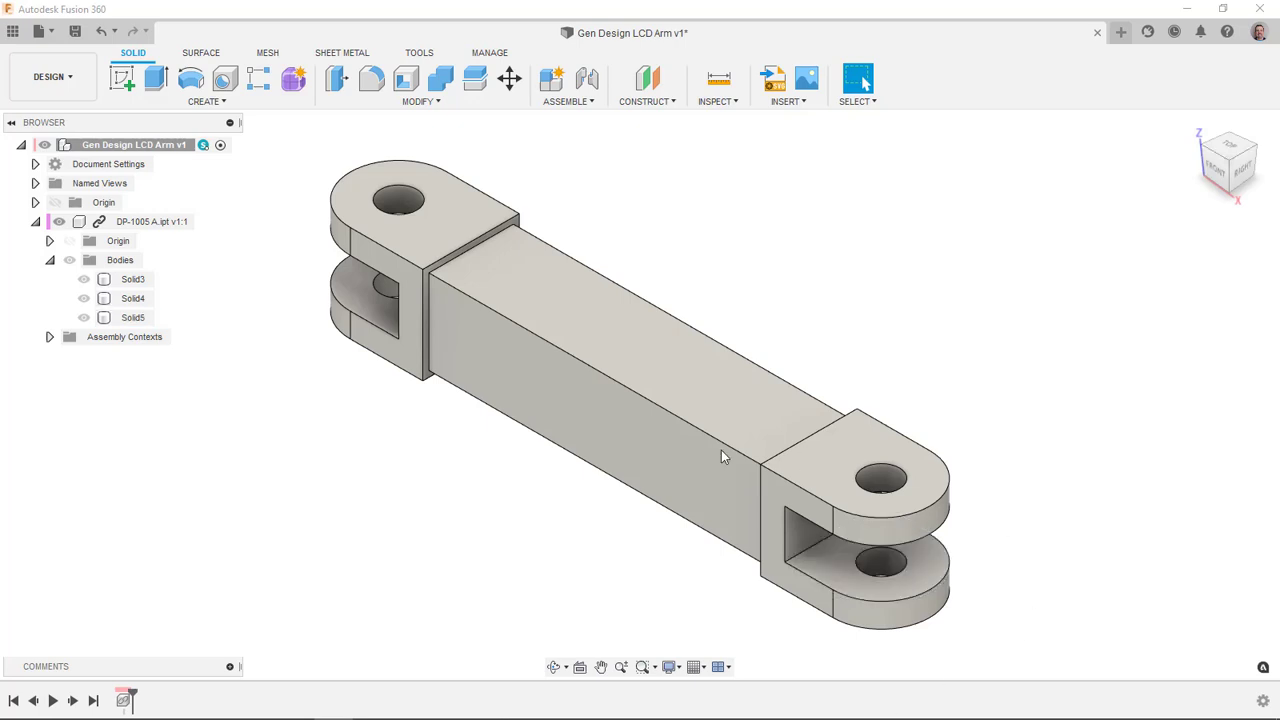
# Start a new sketch on the lug's flat face.
pyautogui.click(122, 78)
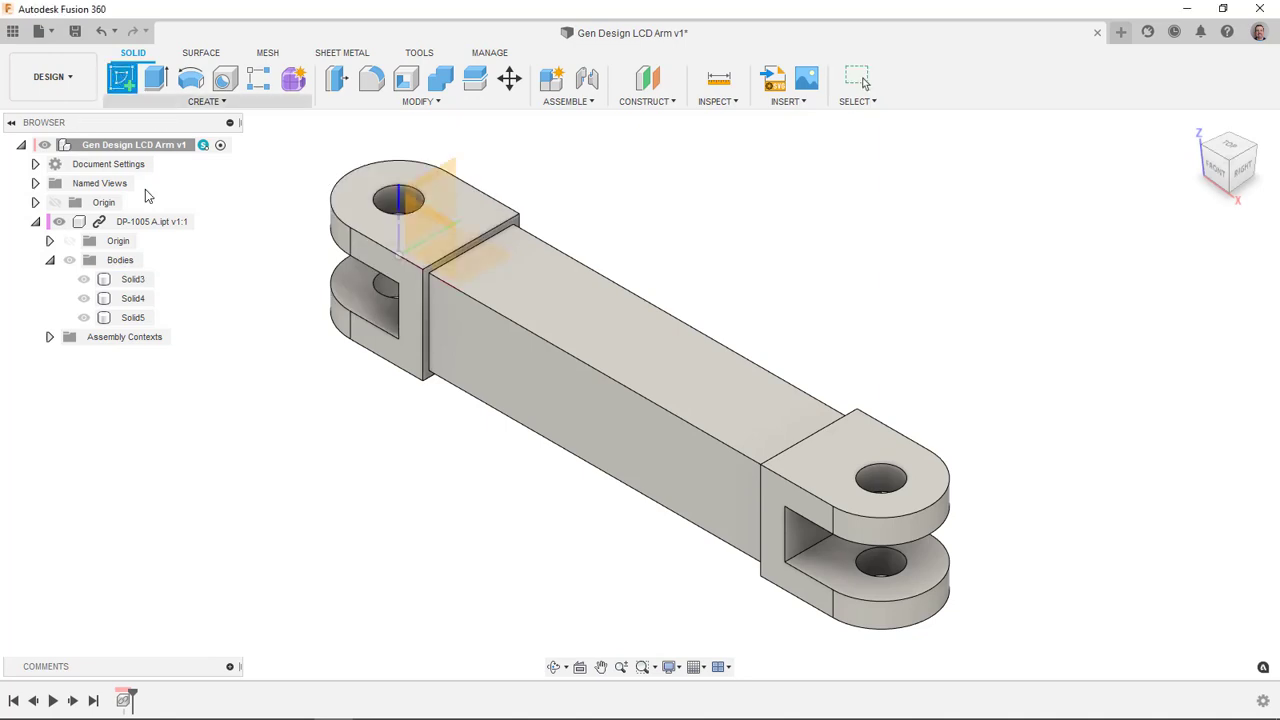
pyautogui.click(362, 302)
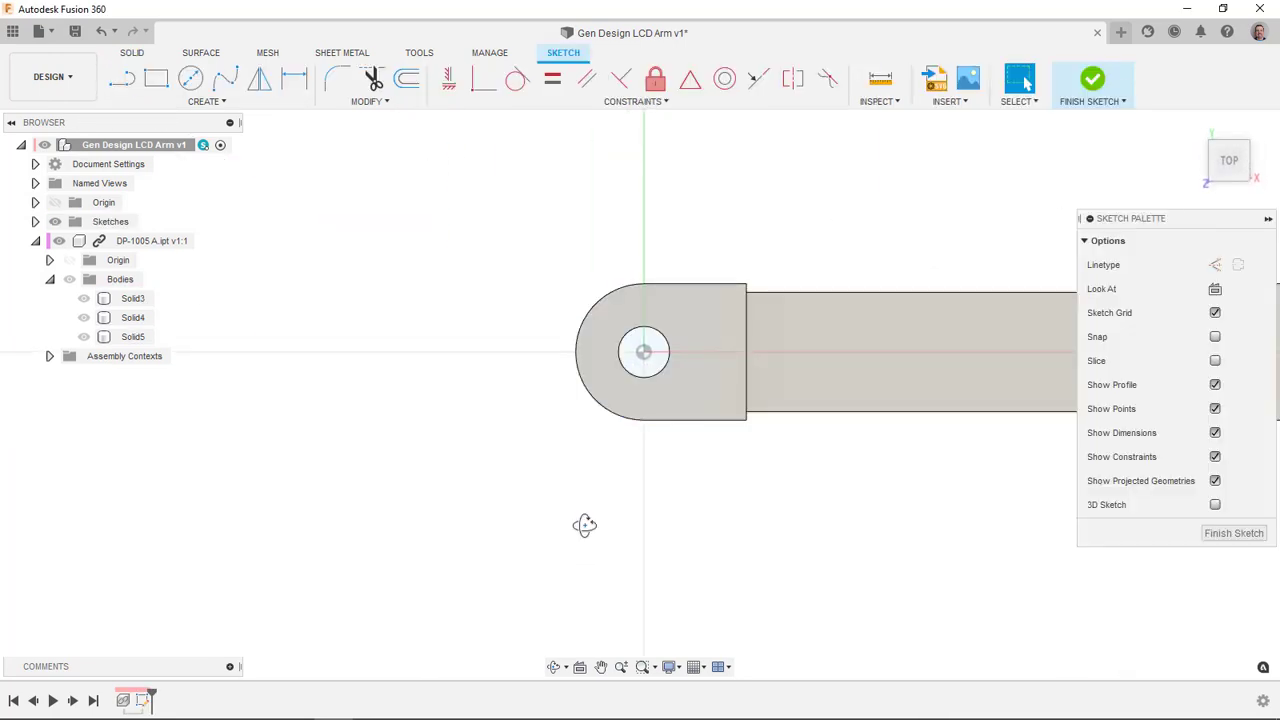
pyautogui.keyDown('shift'); pyautogui.moveTo(585, 525); pyautogui.dragTo(608, 460, button='middle'); pyautogui.keyUp('shift')
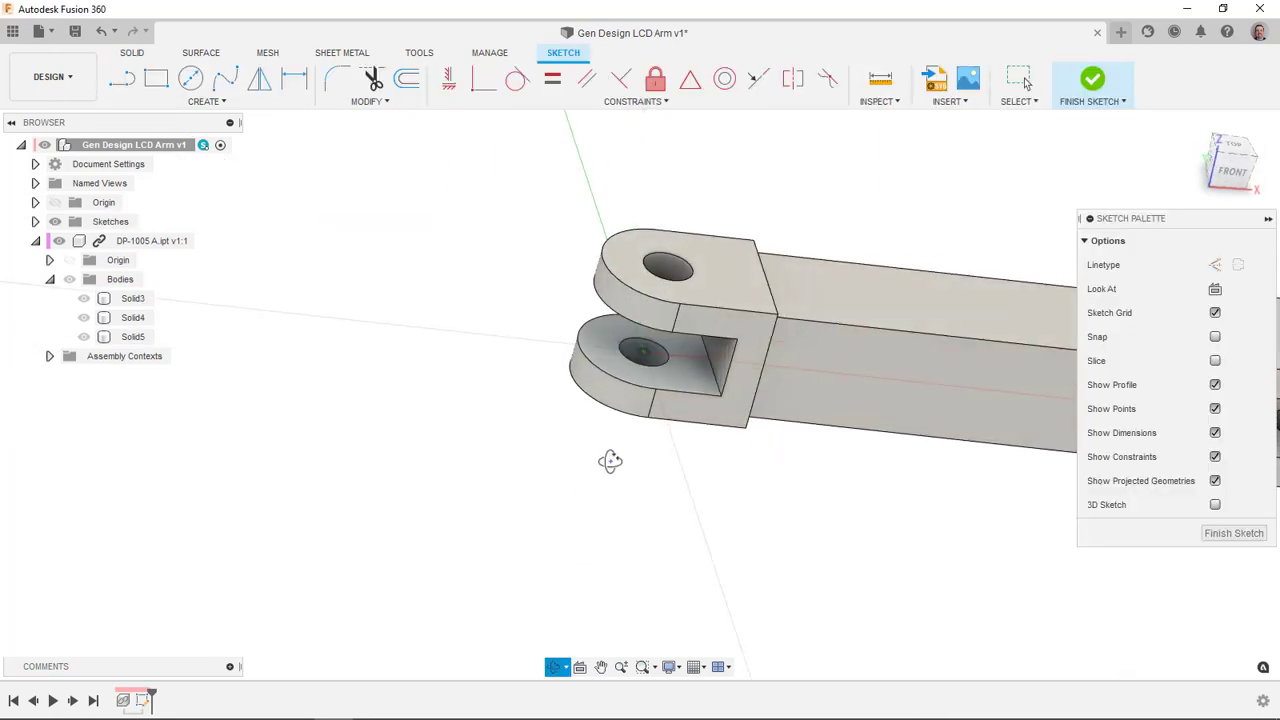
# Project both clevis inner edges into the sketch, turn on Slice, and view from Top.
pyautogui.click(238, 103)
pyautogui.moveTo(214, 386)
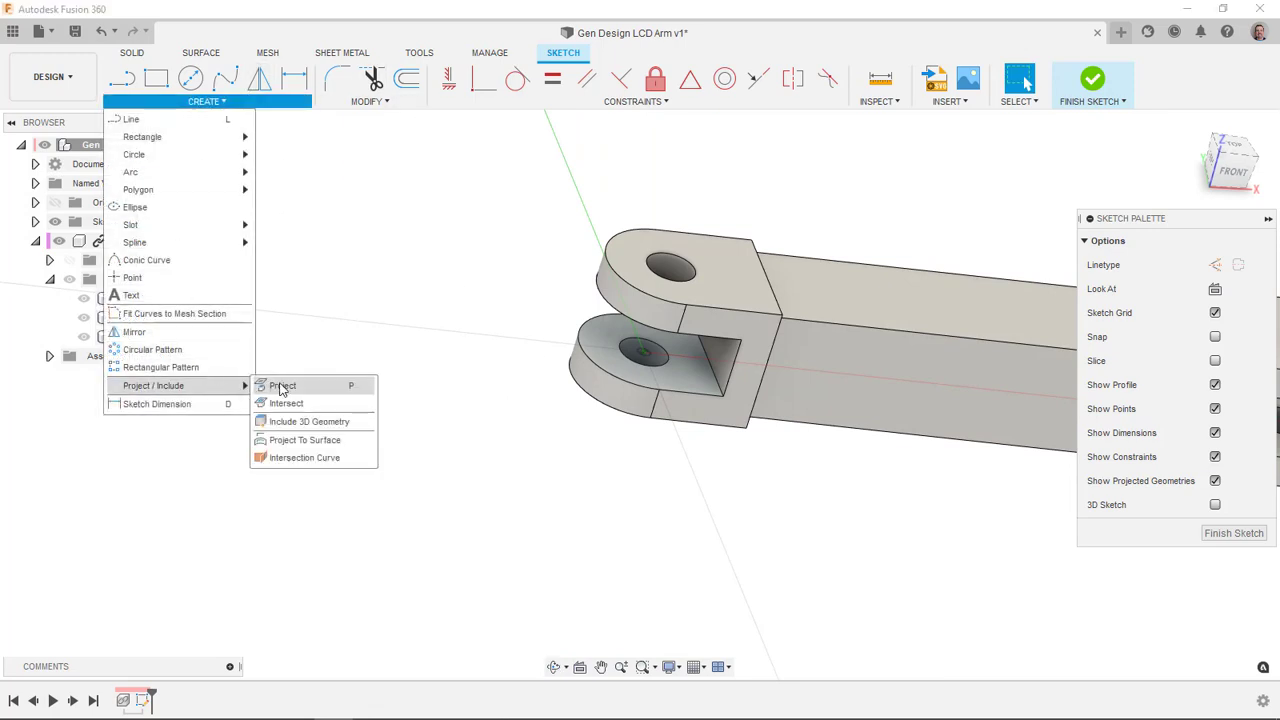
pyautogui.click(281, 389)
pyautogui.click(710, 365)
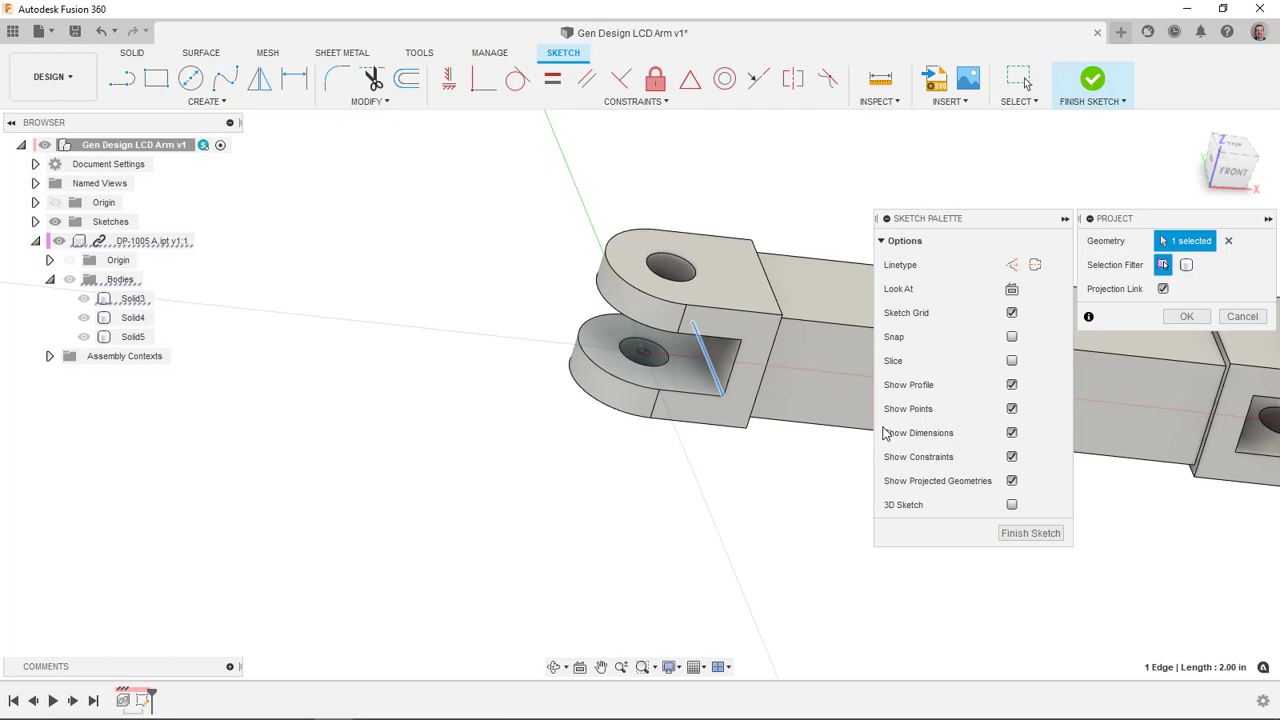
pyautogui.keyDown('shift'); pyautogui.moveTo(884, 432); pyautogui.dragTo(590, 440, button='middle'); pyautogui.keyUp('shift')
pyautogui.click(744, 370)
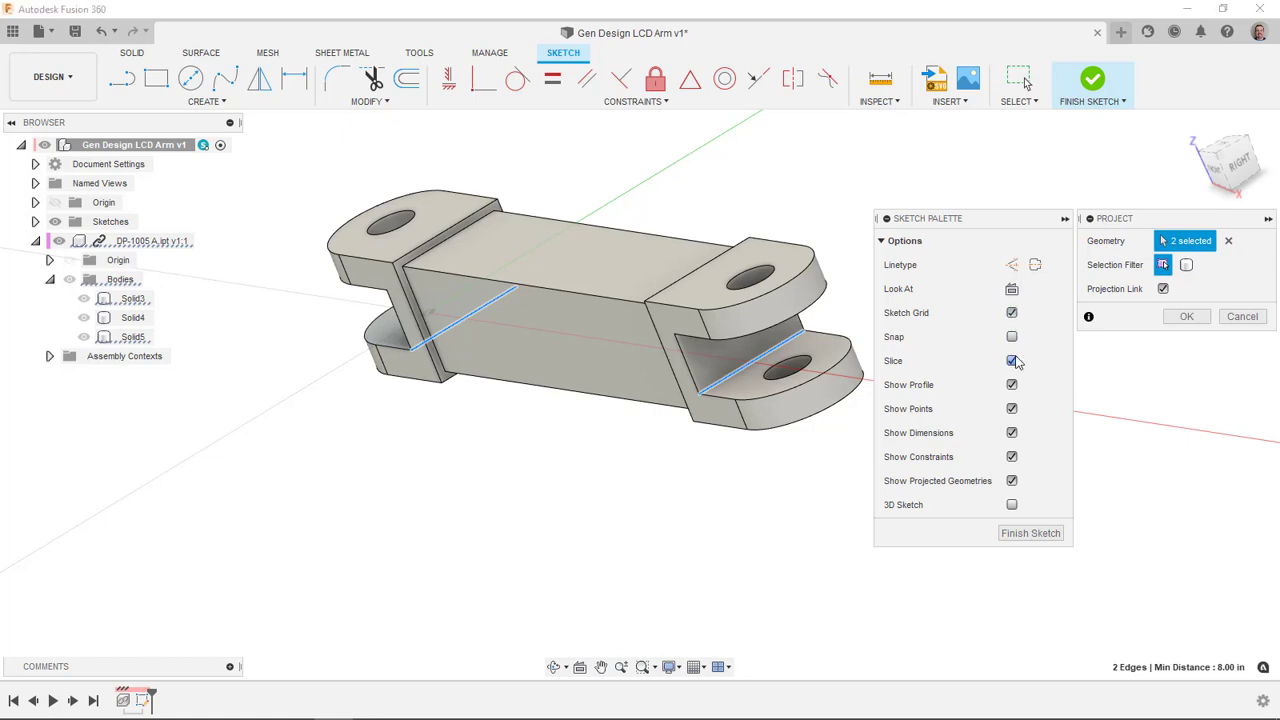
pyautogui.click(1012, 361)
pyautogui.click(1188, 317)
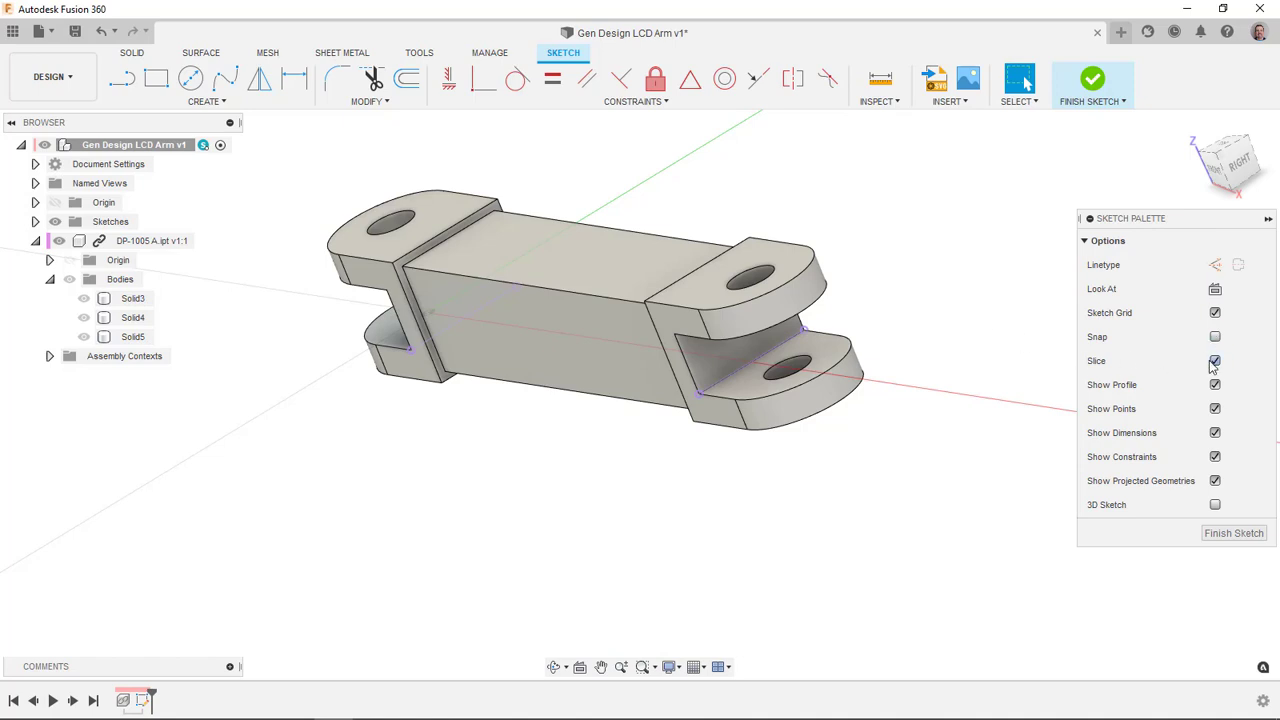
pyautogui.click(1215, 361)
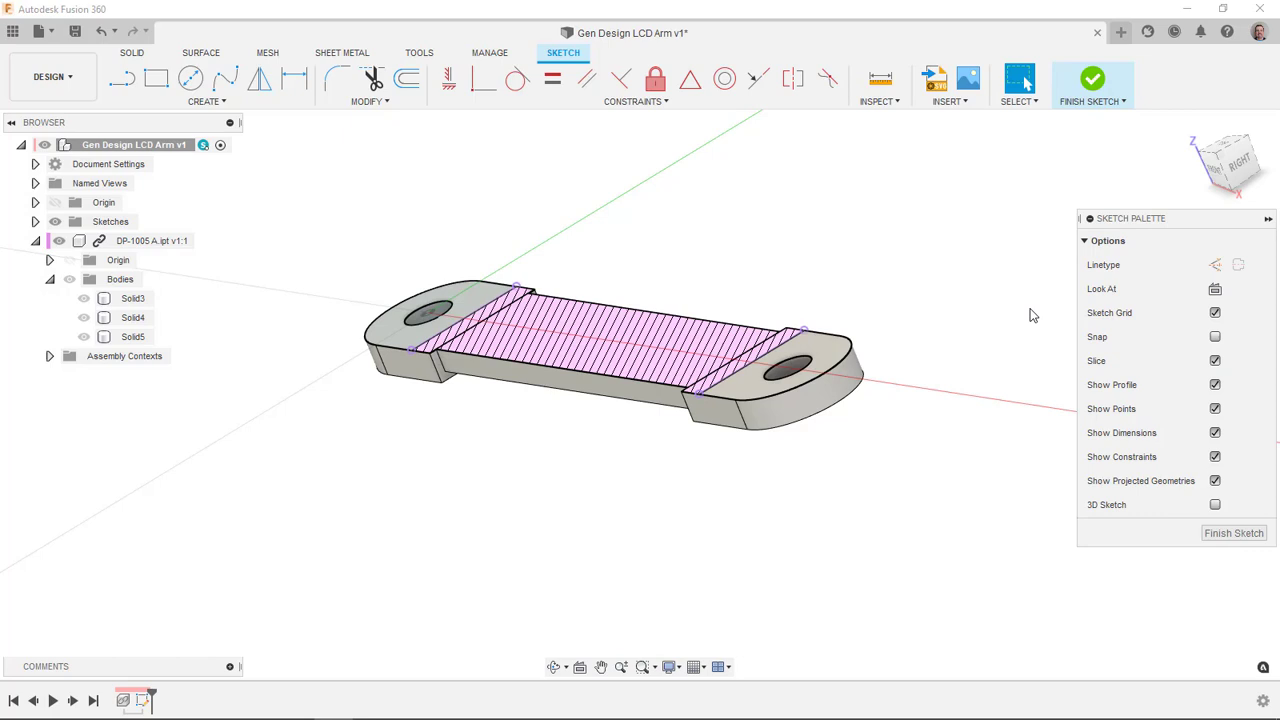
pyautogui.click(1224, 150)
# Draw a two-point rectangle around each of the left and right pivot ends.
pyautogui.scroll(3, 819, 322)
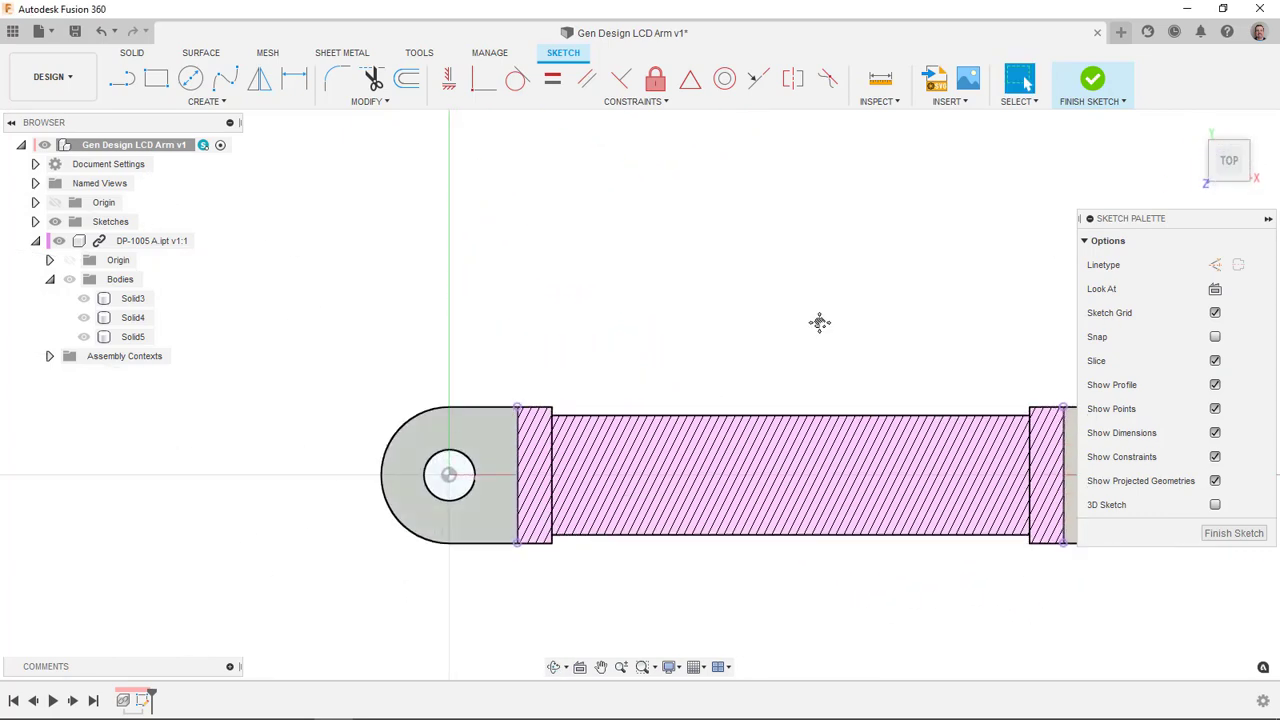
pyautogui.click(156, 78)
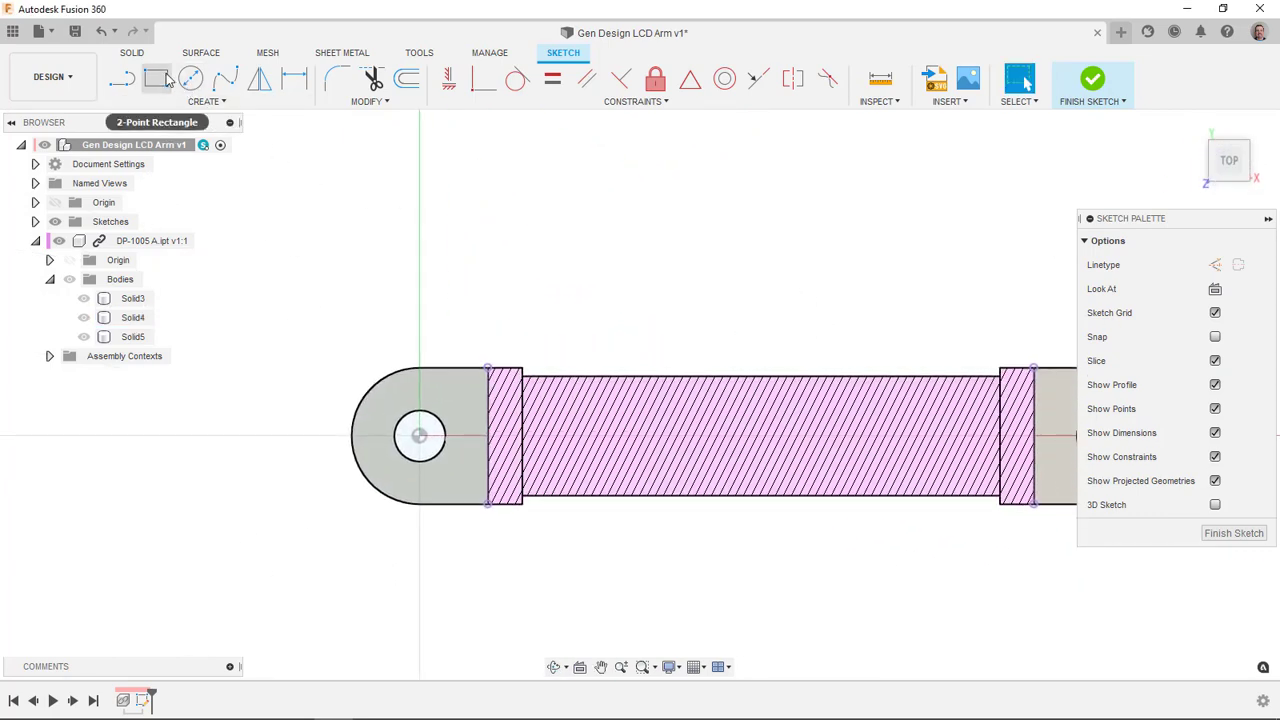
pyautogui.click(269, 306)
pyautogui.click(462, 566)
pyautogui.moveTo(537, 552); pyautogui.dragTo(340, 445, button='middle')
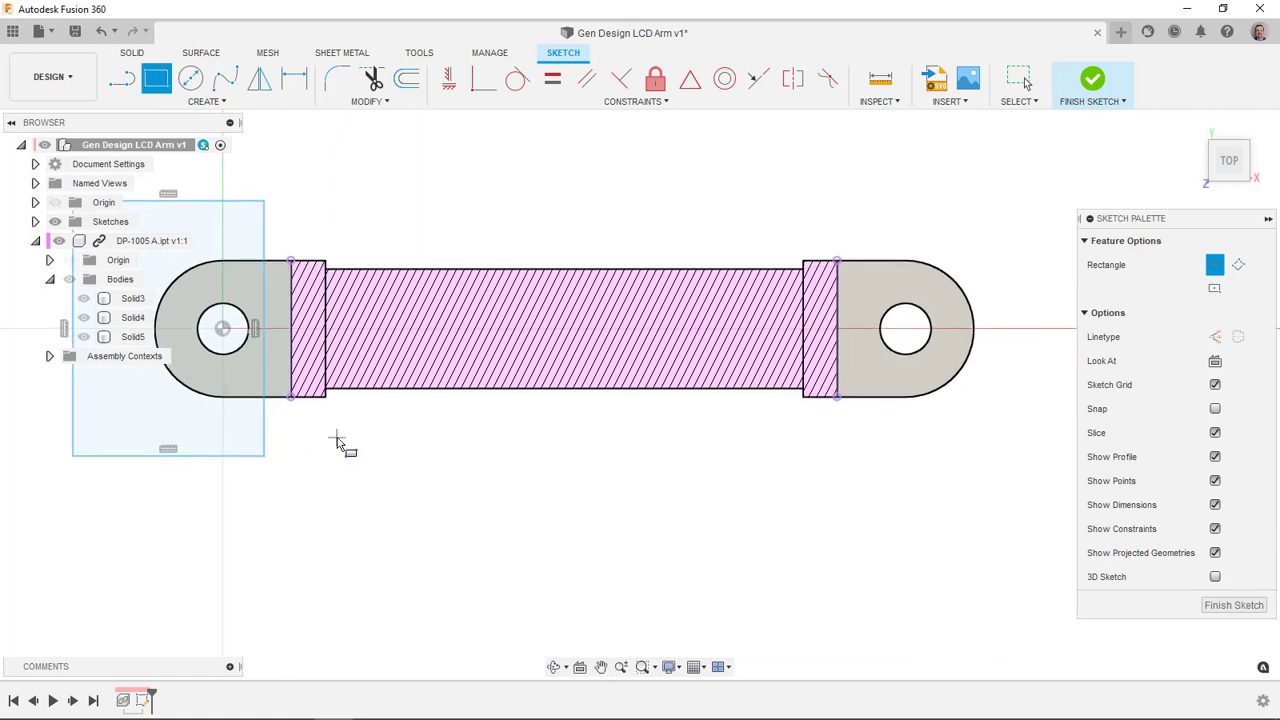
pyautogui.click(854, 224)
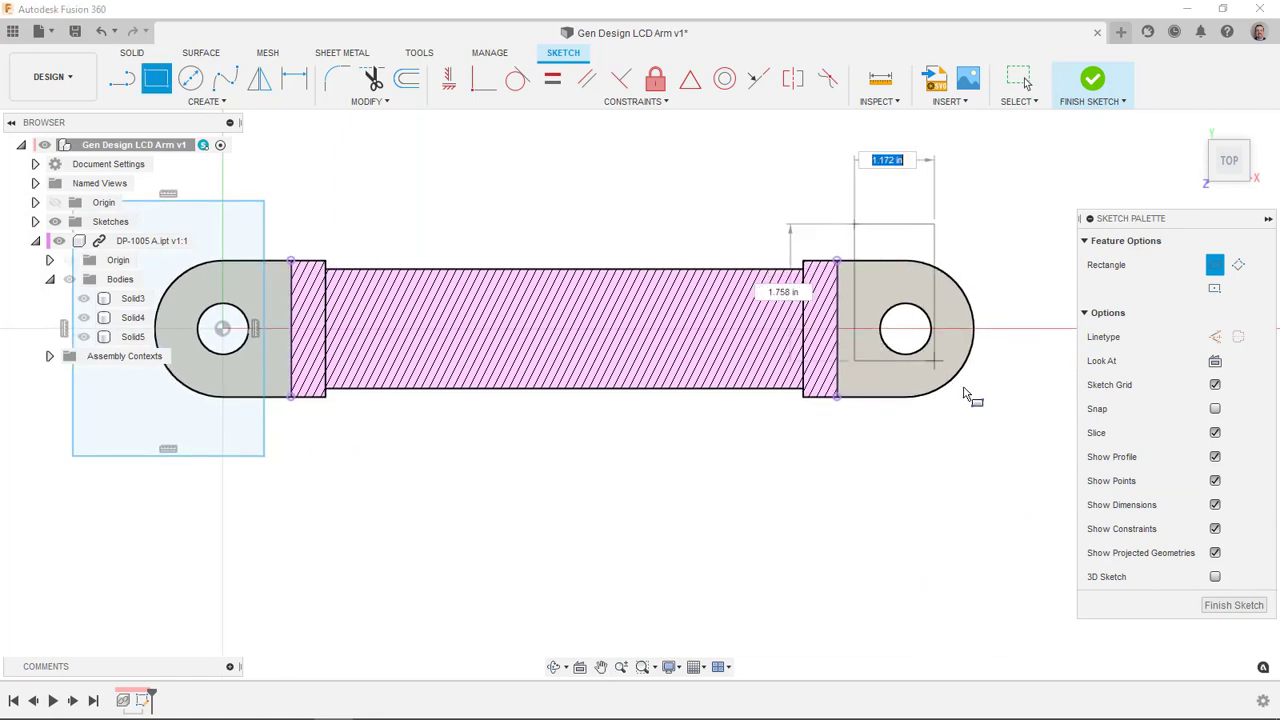
pyautogui.click(1018, 438)
pyautogui.press('Escape')
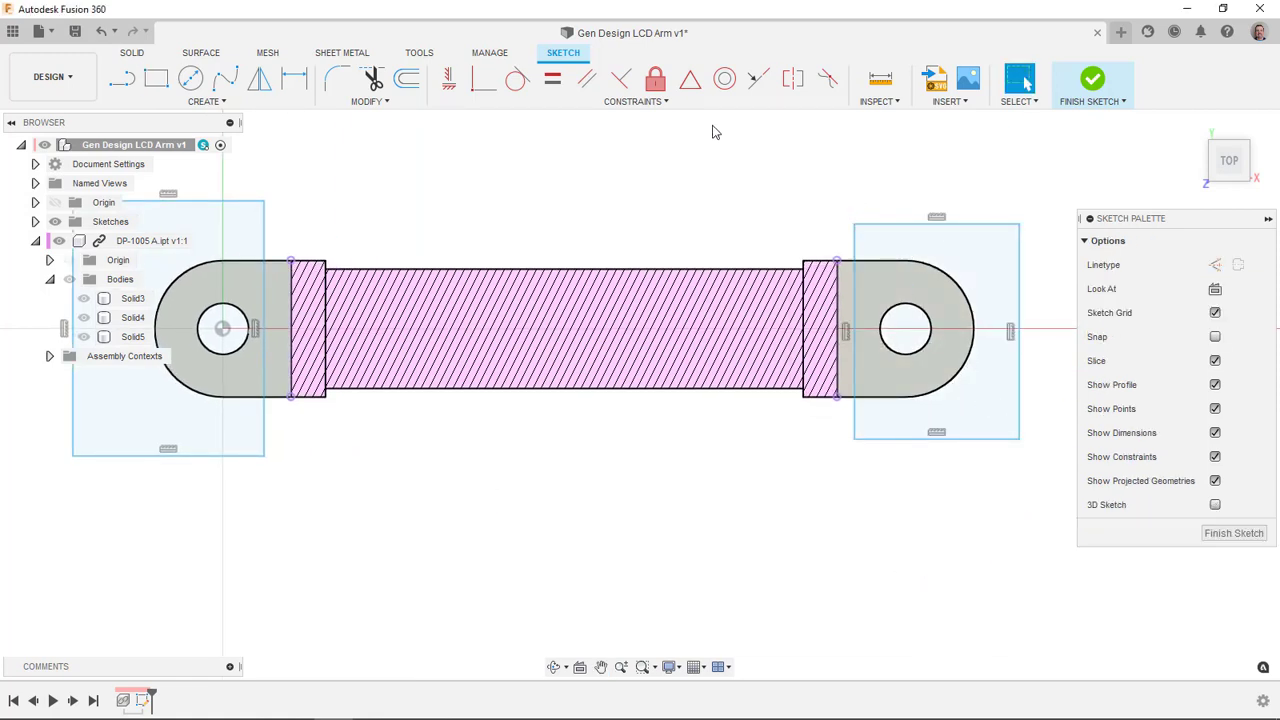
# Place sketch points on both rectangles' edges and constrain them to the projected edges' midpoints.
pyautogui.click(208, 102)
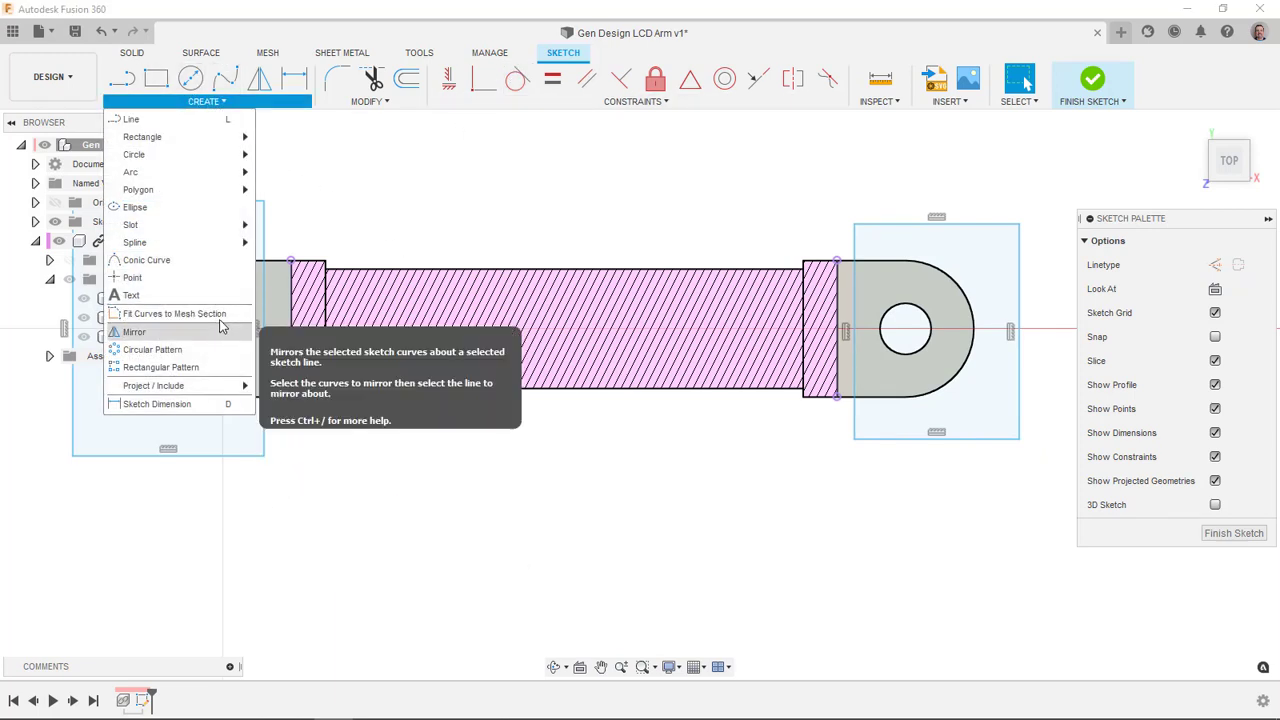
pyautogui.click(130, 272)
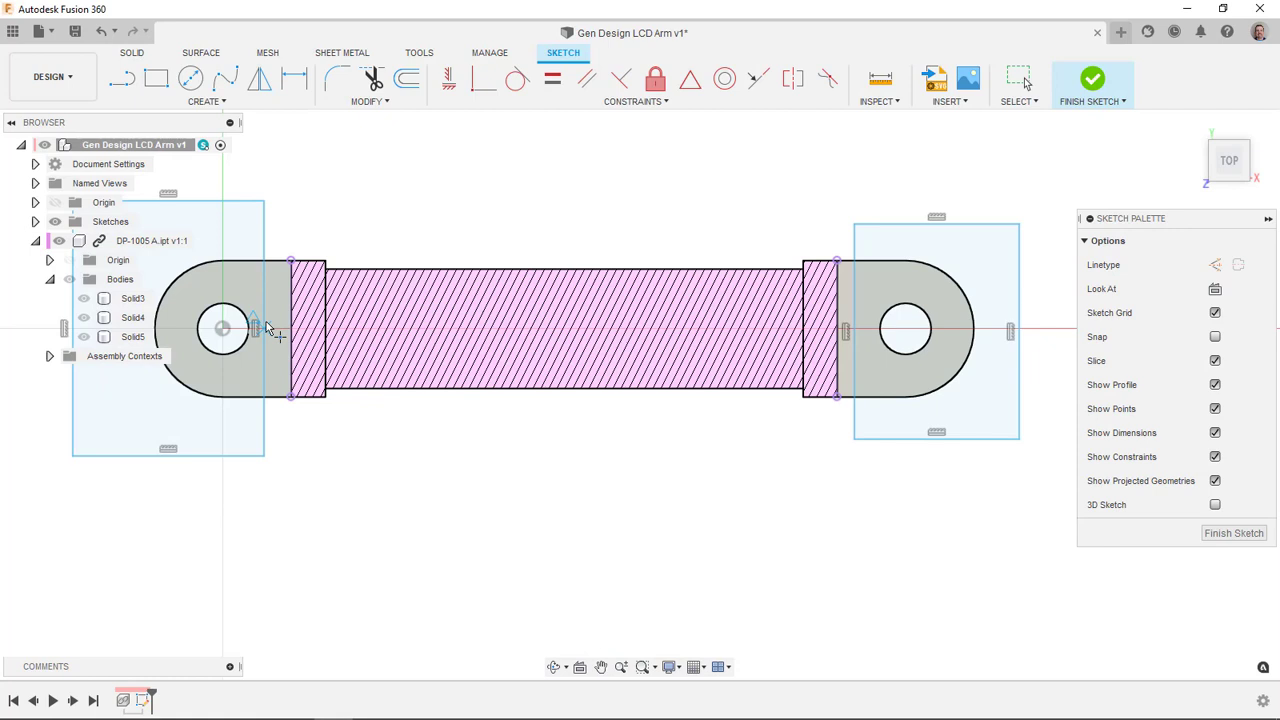
pyautogui.click(264, 328)
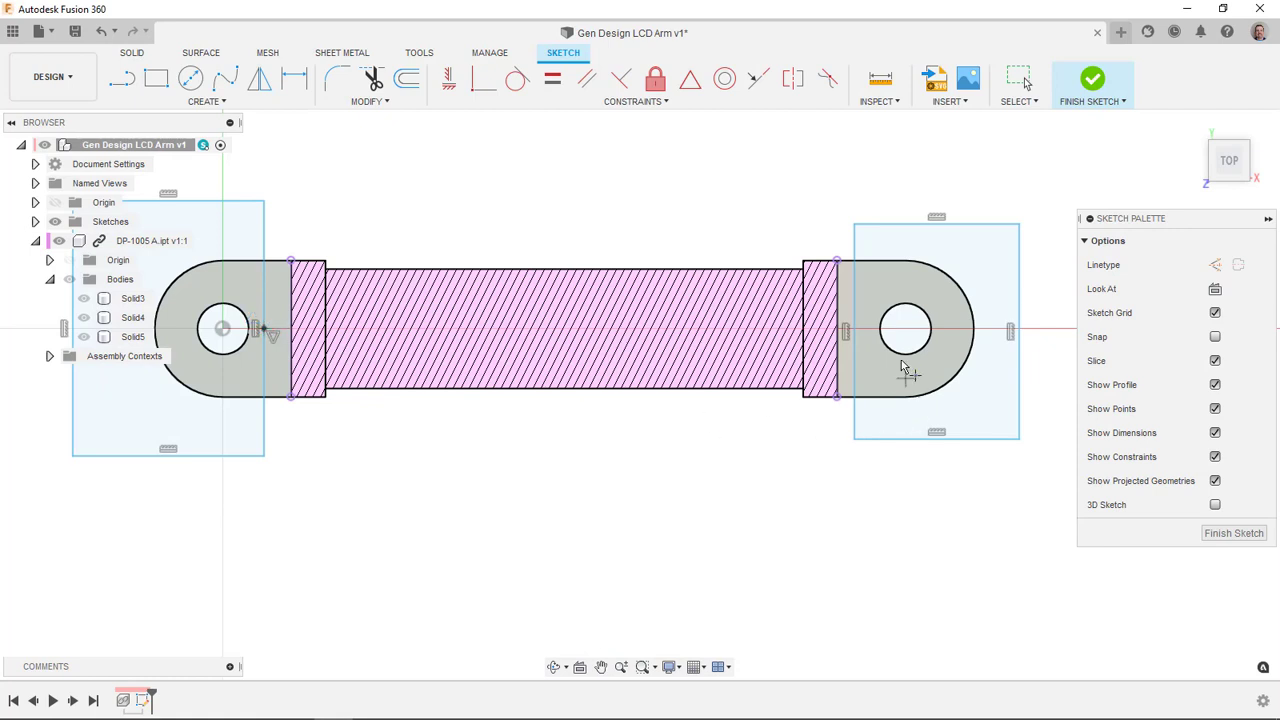
pyautogui.click(853, 330)
pyautogui.click(690, 79)
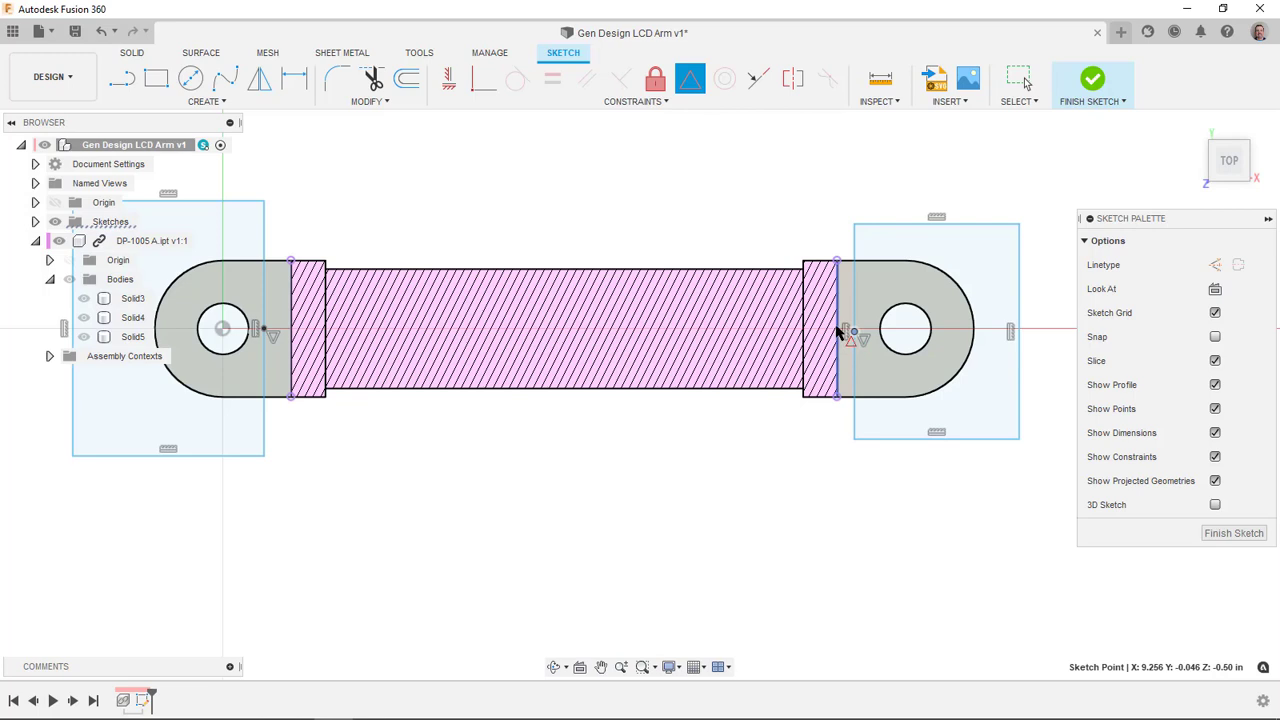
pyautogui.click(838, 332)
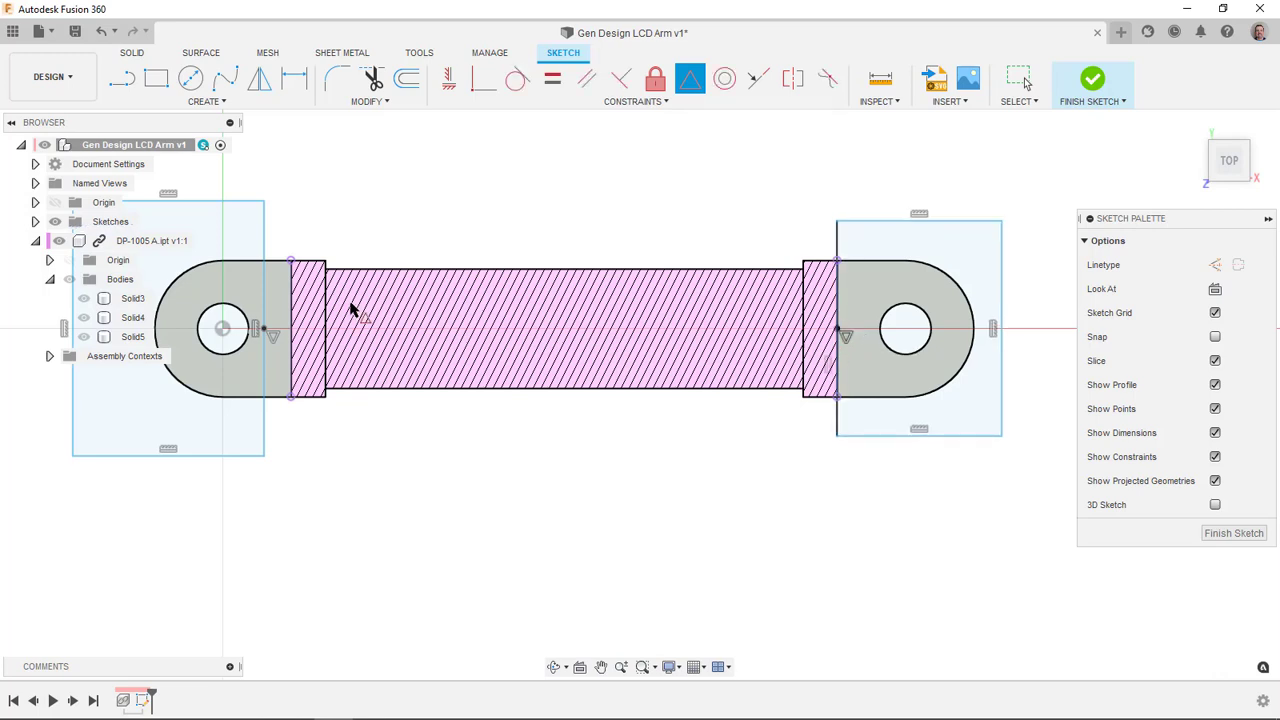
pyautogui.click(293, 336)
# Make the top and bottom edges of the two rectangles symmetric.
pyautogui.scroll(2, 543, 323)
pyautogui.scroll(-2, 640, 323)
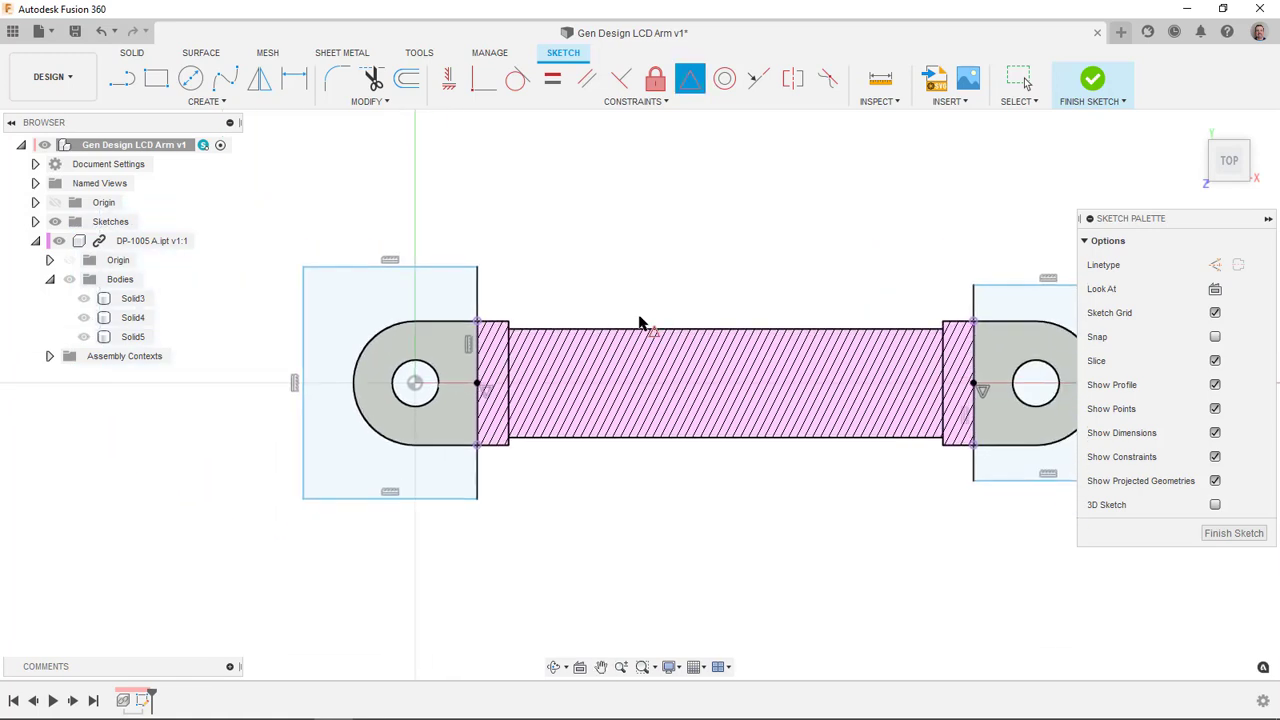
pyautogui.click(758, 78)
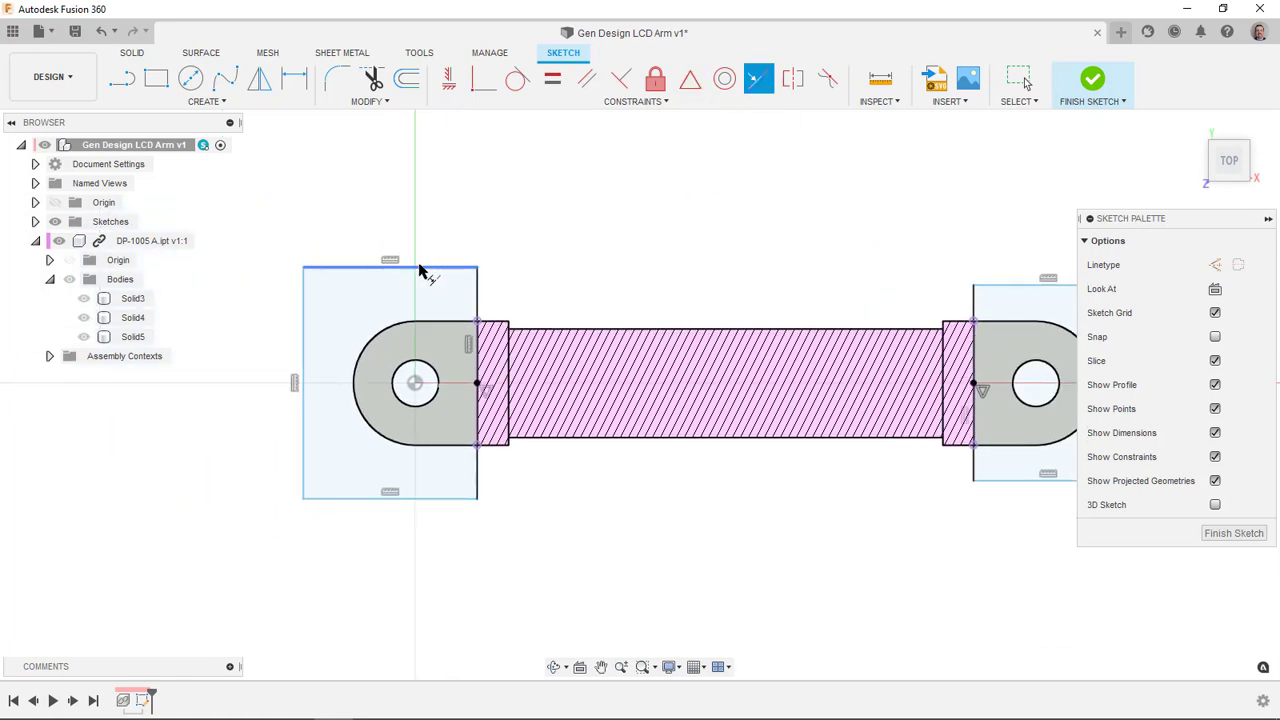
pyautogui.click(423, 270)
pyautogui.moveTo(634, 273); pyautogui.dragTo(486, 263, button='middle')
pyautogui.click(889, 274)
pyautogui.click(256, 528)
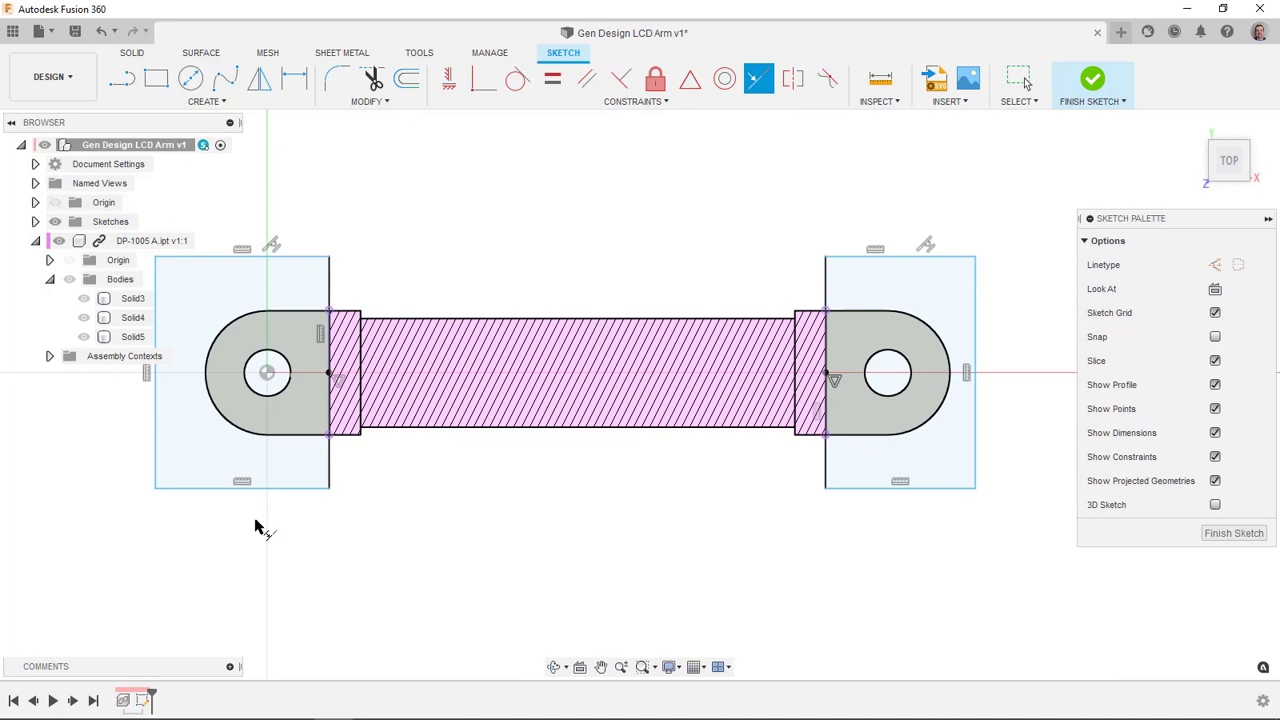
pyautogui.click(264, 489)
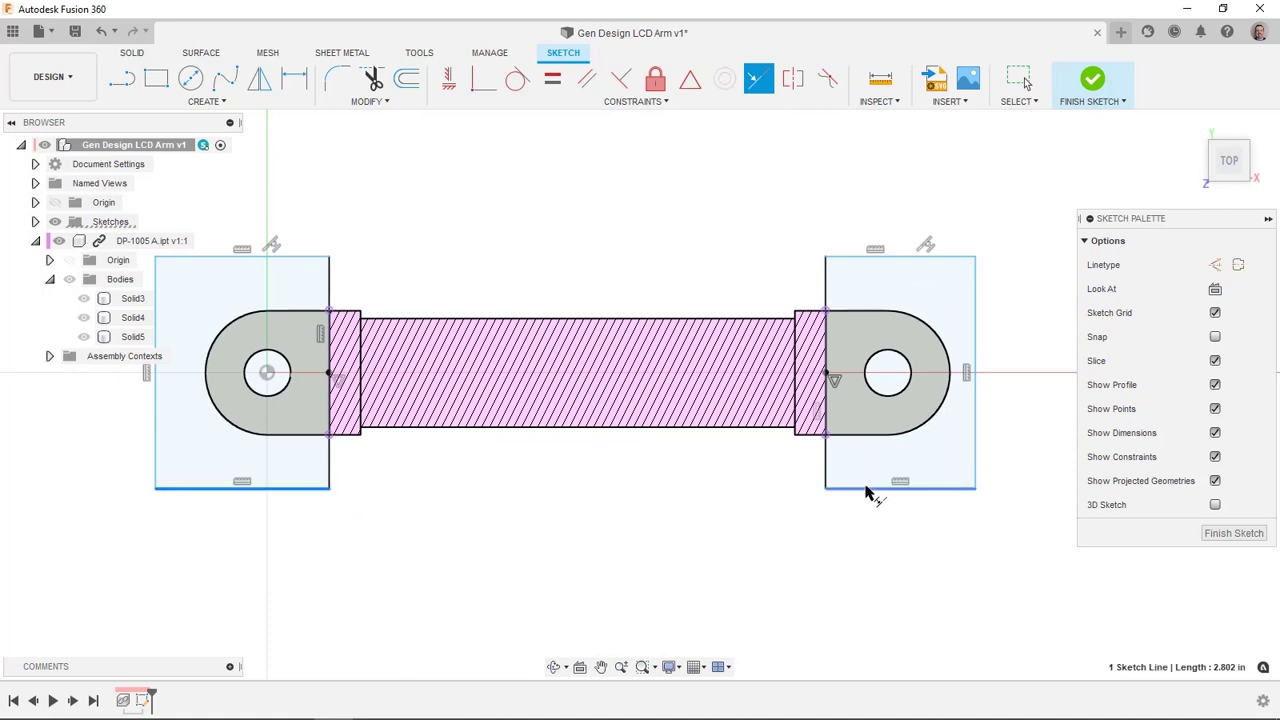
pyautogui.click(871, 489)
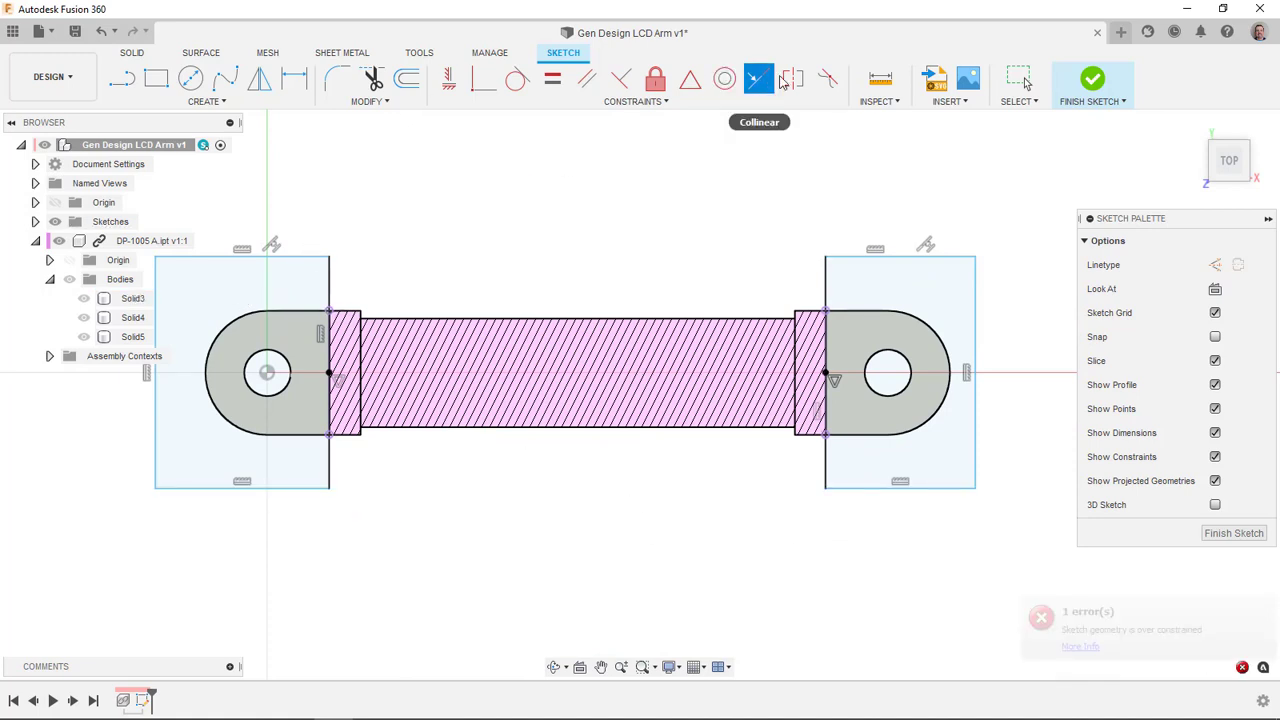
# Constrain the left rectangle's edges parallel and line up its bottom edge collinear.
pyautogui.click(587, 79)
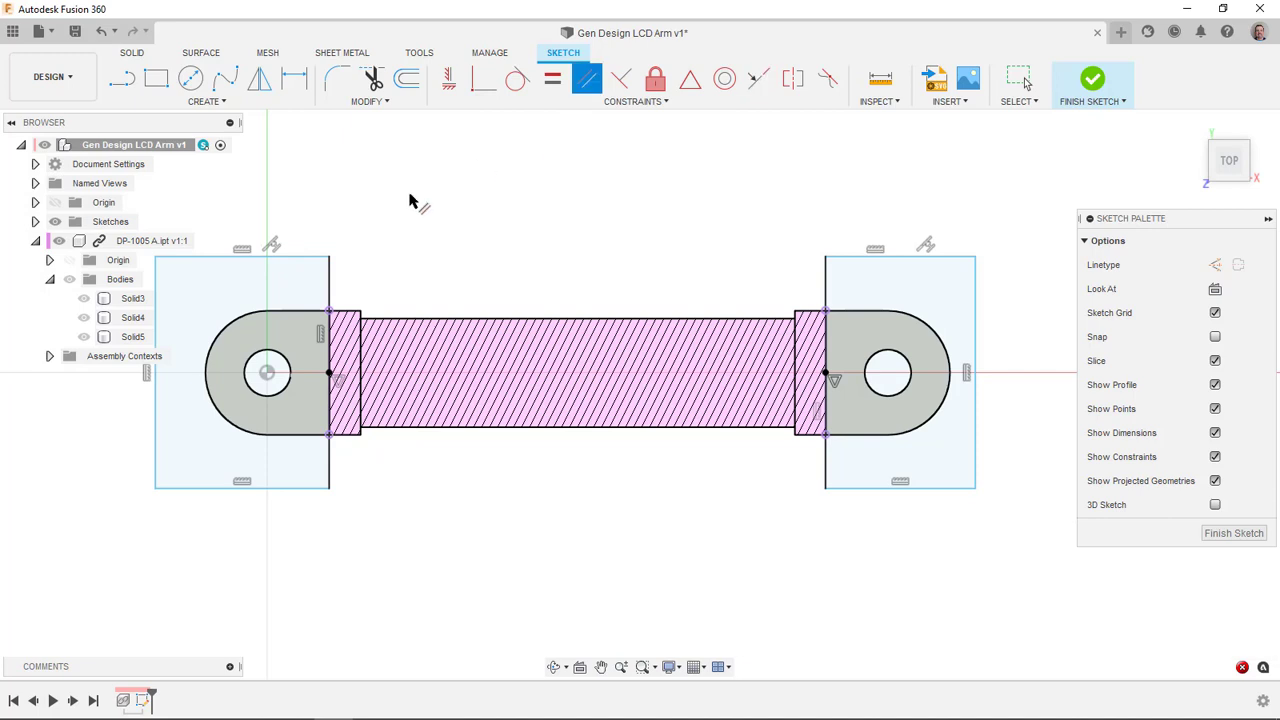
pyautogui.click(220, 257)
pyautogui.click(157, 300)
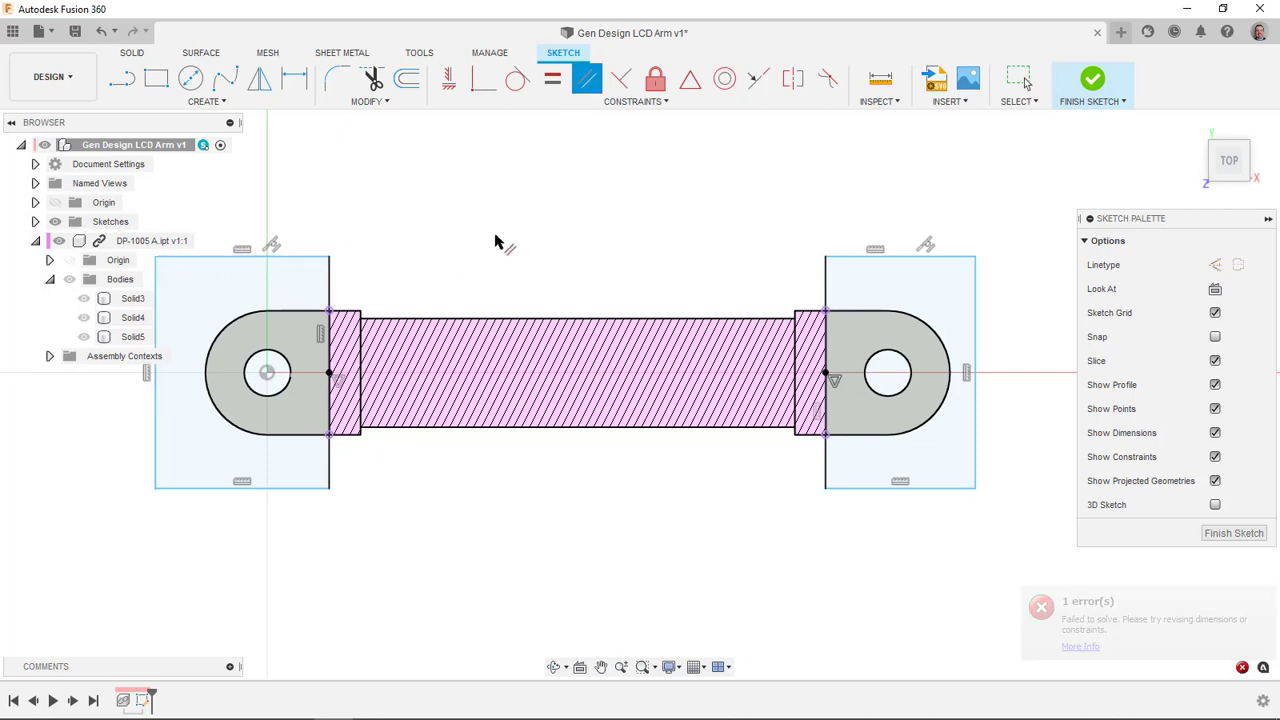
pyautogui.click(759, 79)
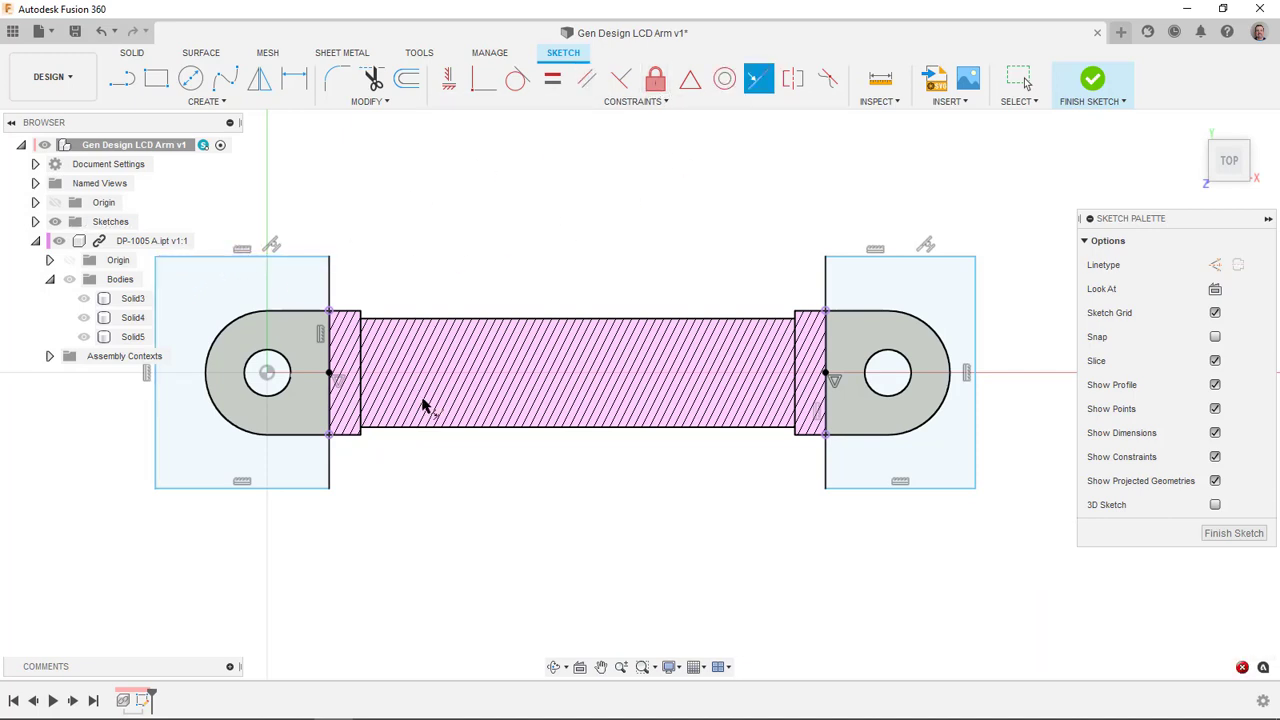
pyautogui.click(279, 488)
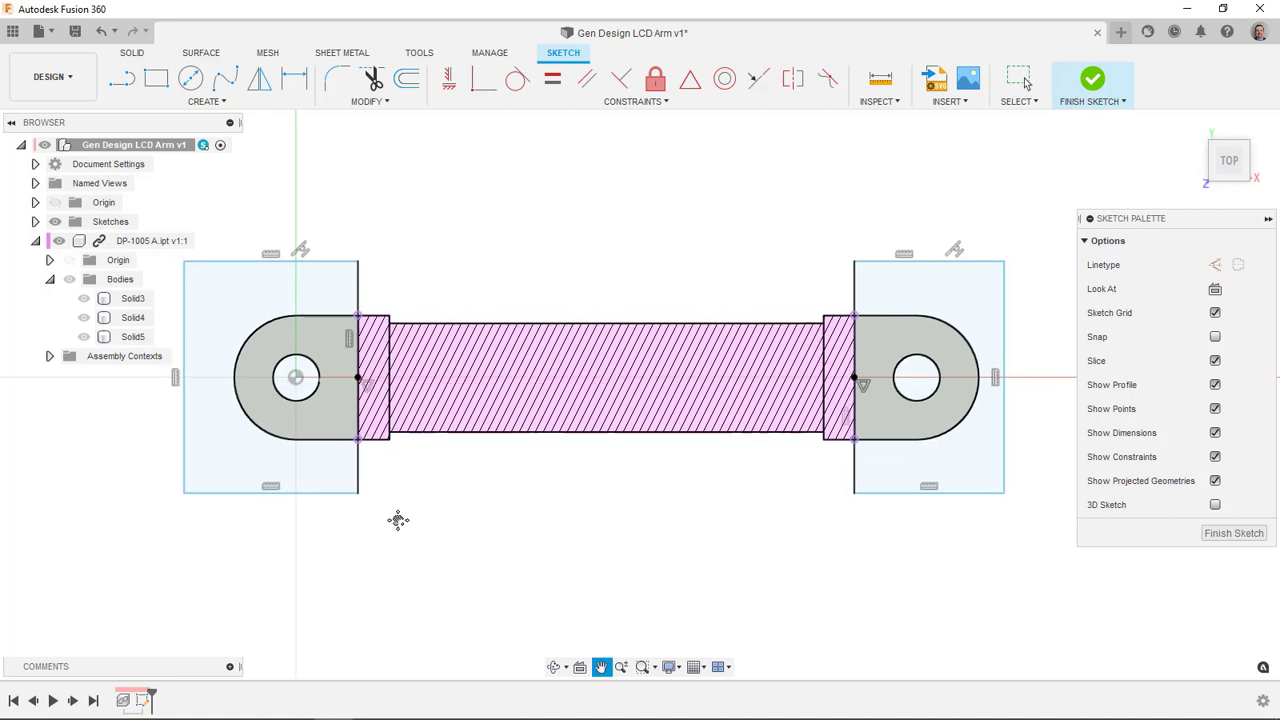
pyautogui.press('Escape')
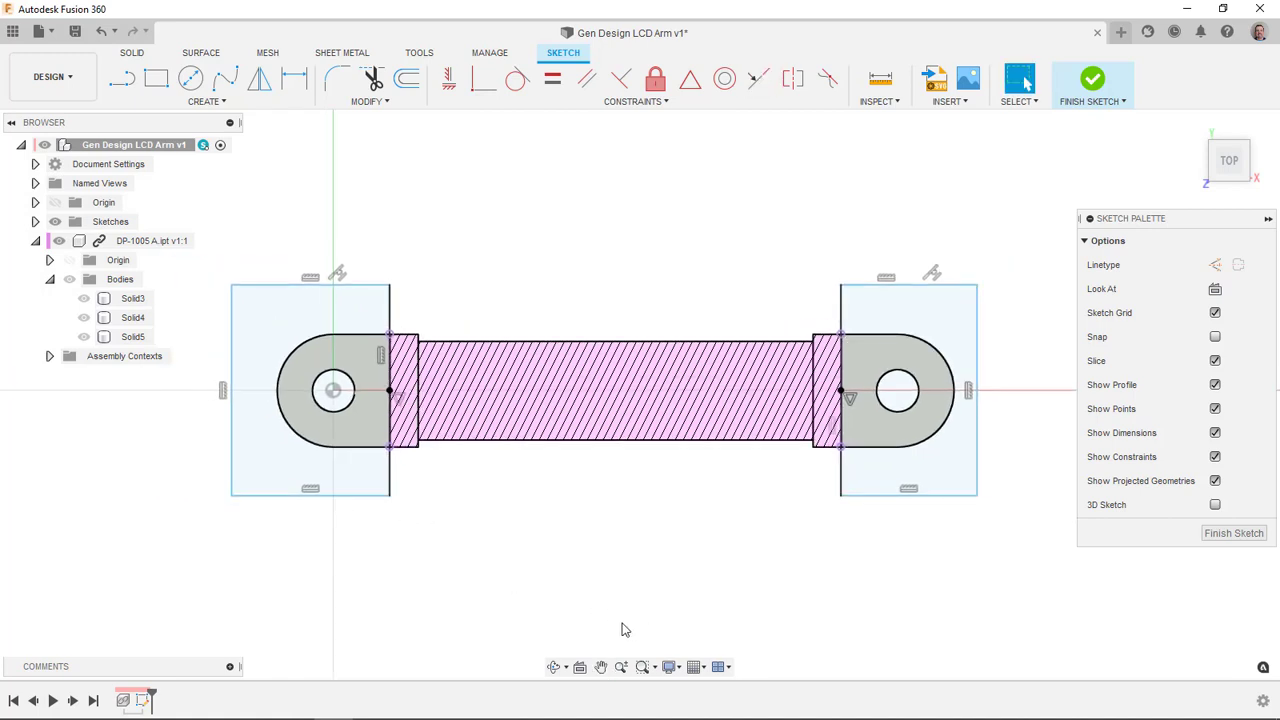
# Dimension the left rectangle 2.5 wide and 2.5 high.
pyautogui.press('d')
pyautogui.click(341, 286)
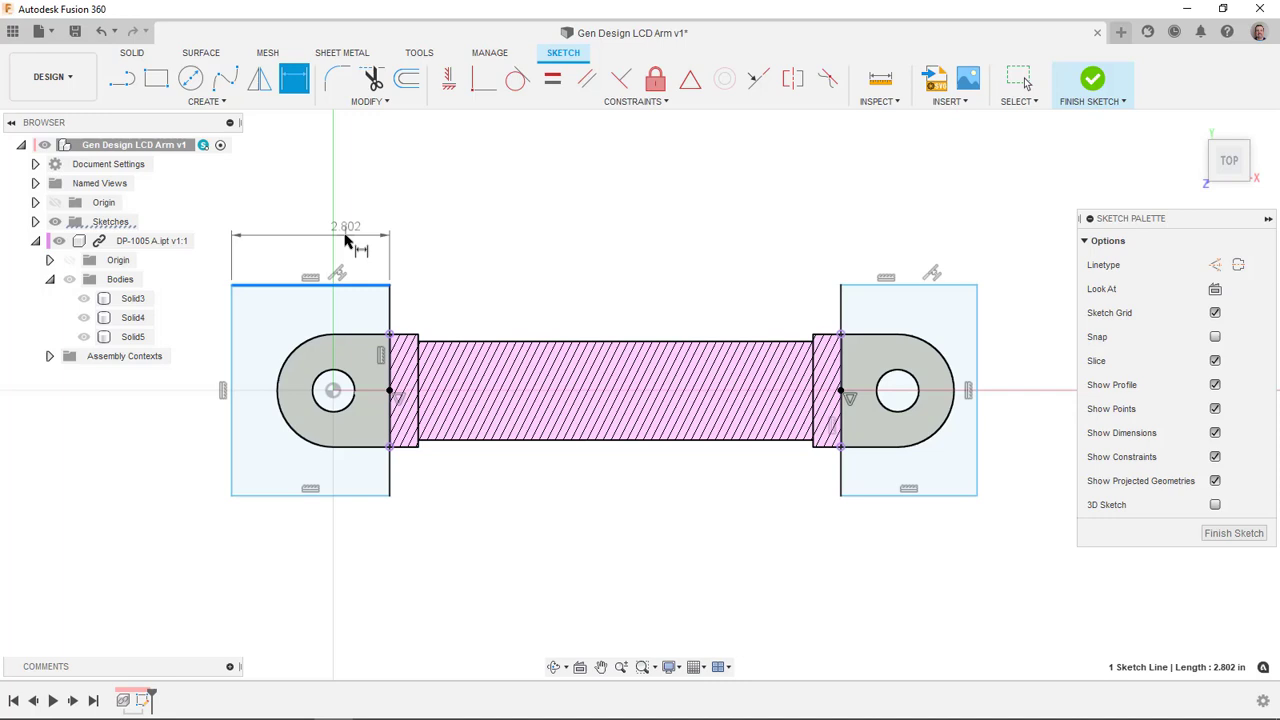
pyautogui.click(345, 240)
pyautogui.write('2.5')
pyautogui.press('Return')
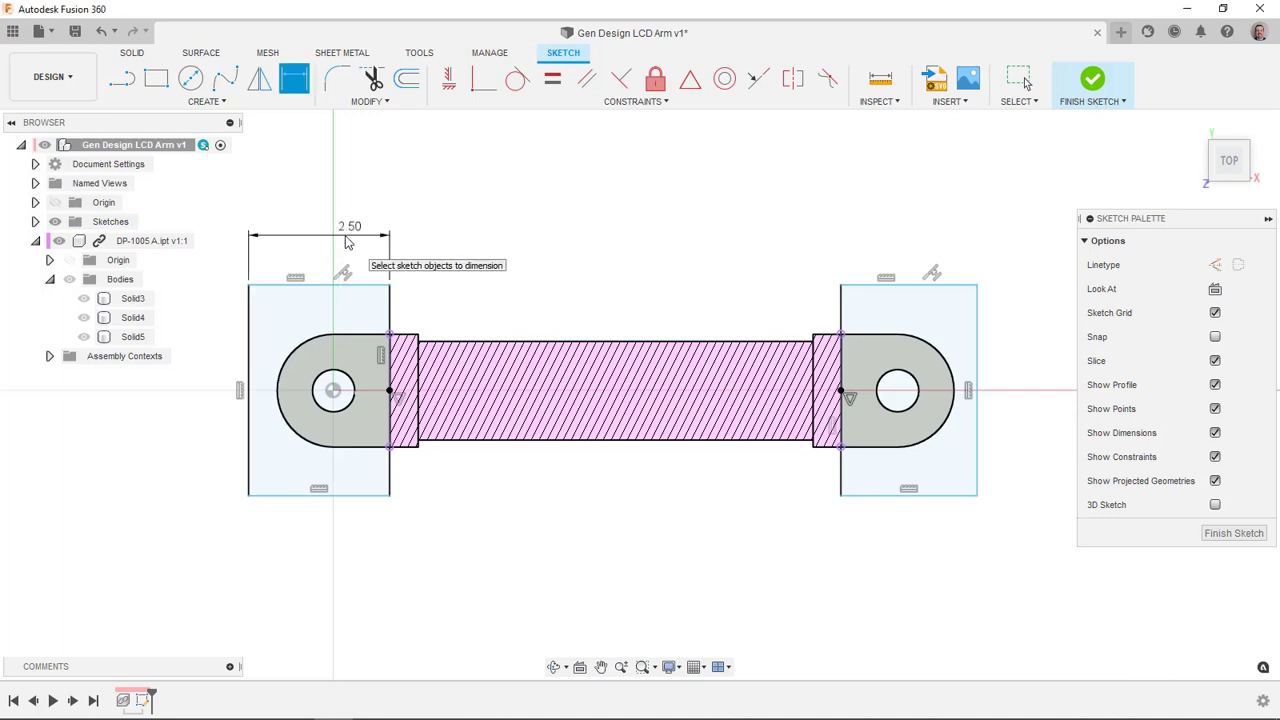
pyautogui.scroll(-2, 345, 280)
pyautogui.click(268, 345)
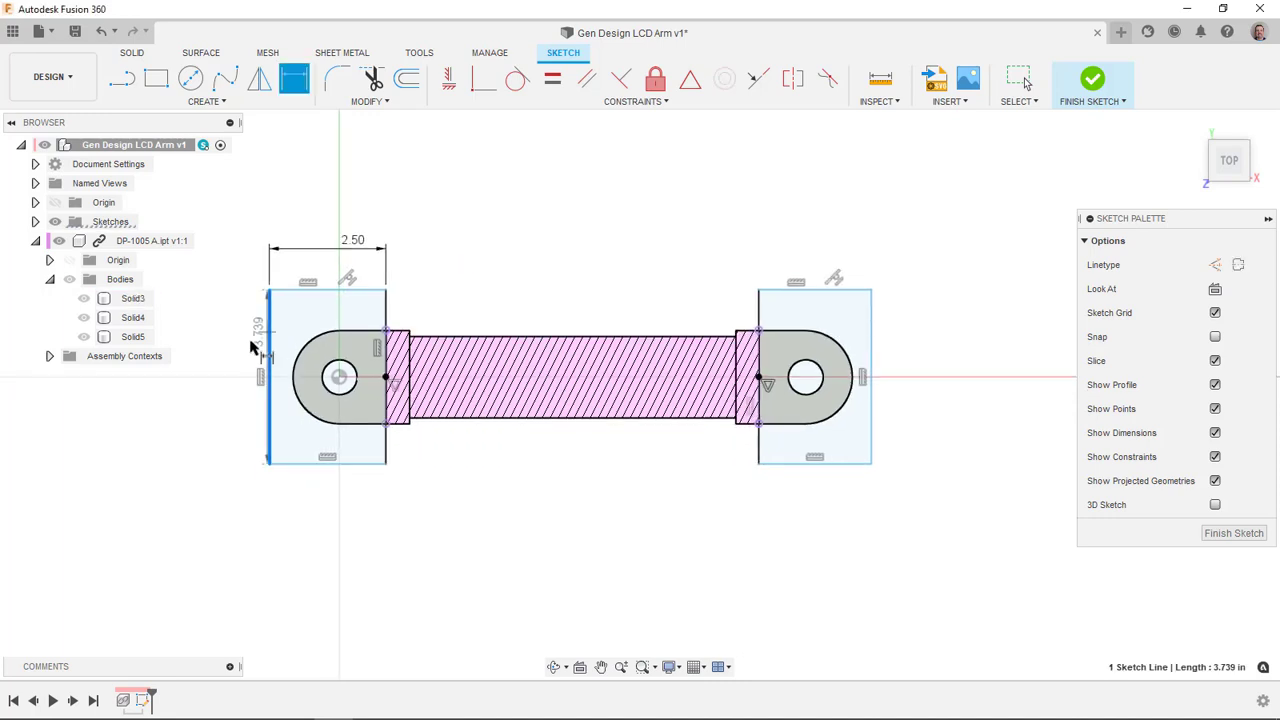
pyautogui.click(245, 348)
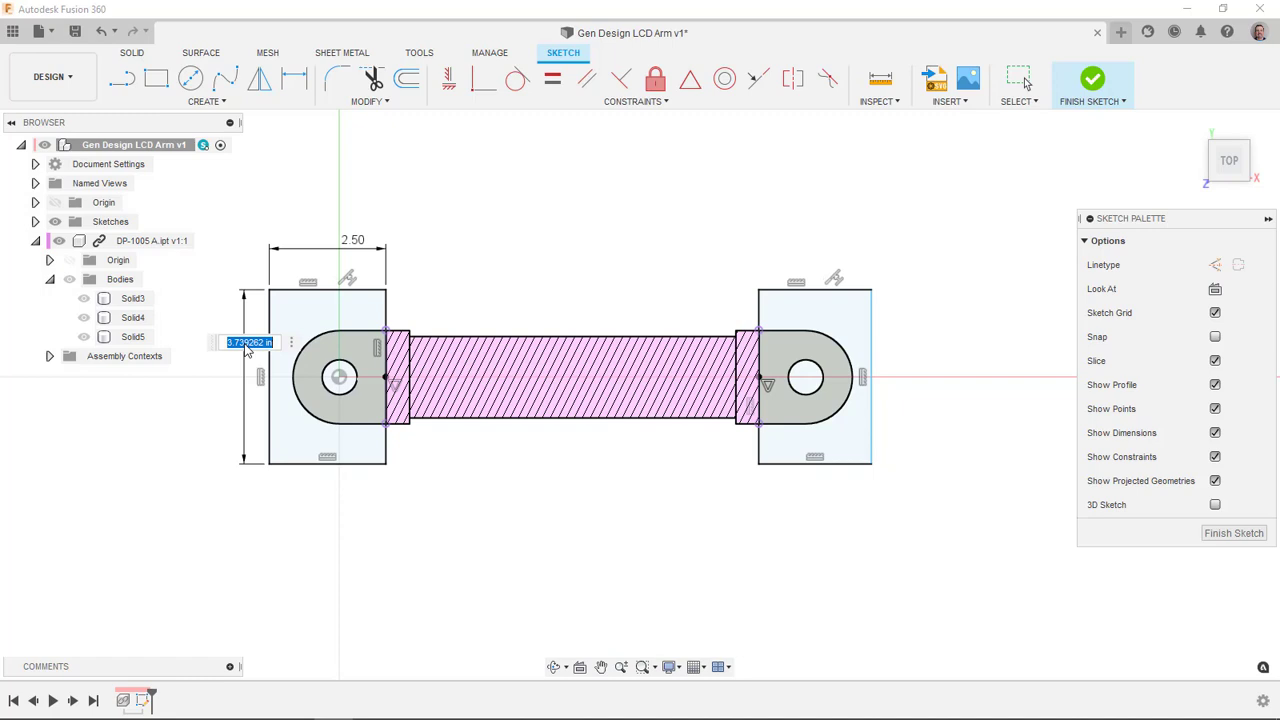
pyautogui.write('2.5')
pyautogui.press('Return')
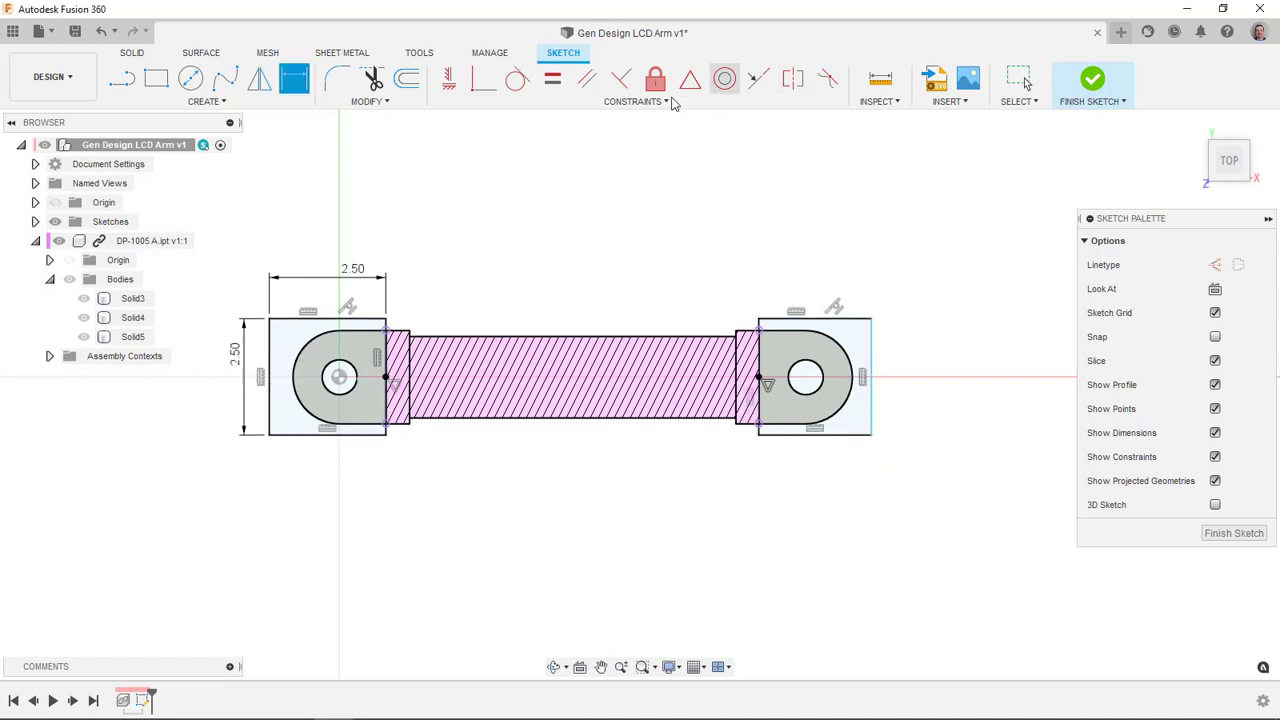
# Make the right rectangle equal to the left one via their top edges.
pyautogui.click(552, 78)
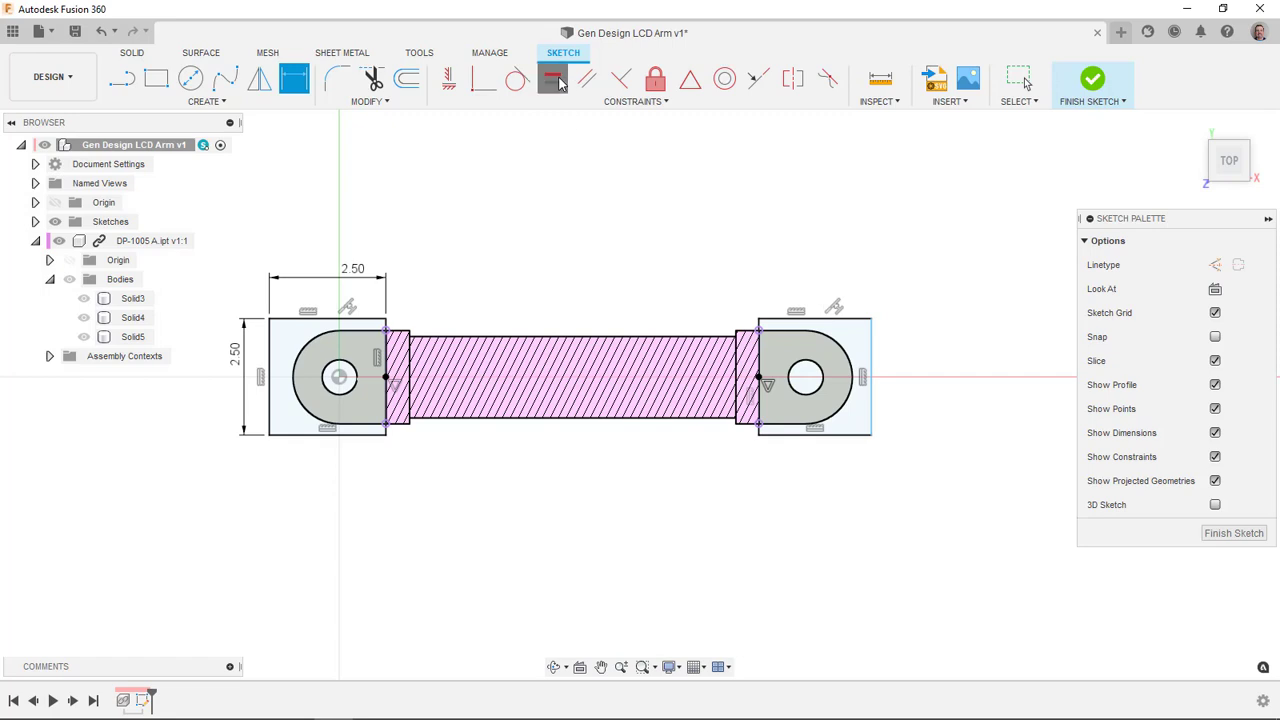
pyautogui.click(346, 318)
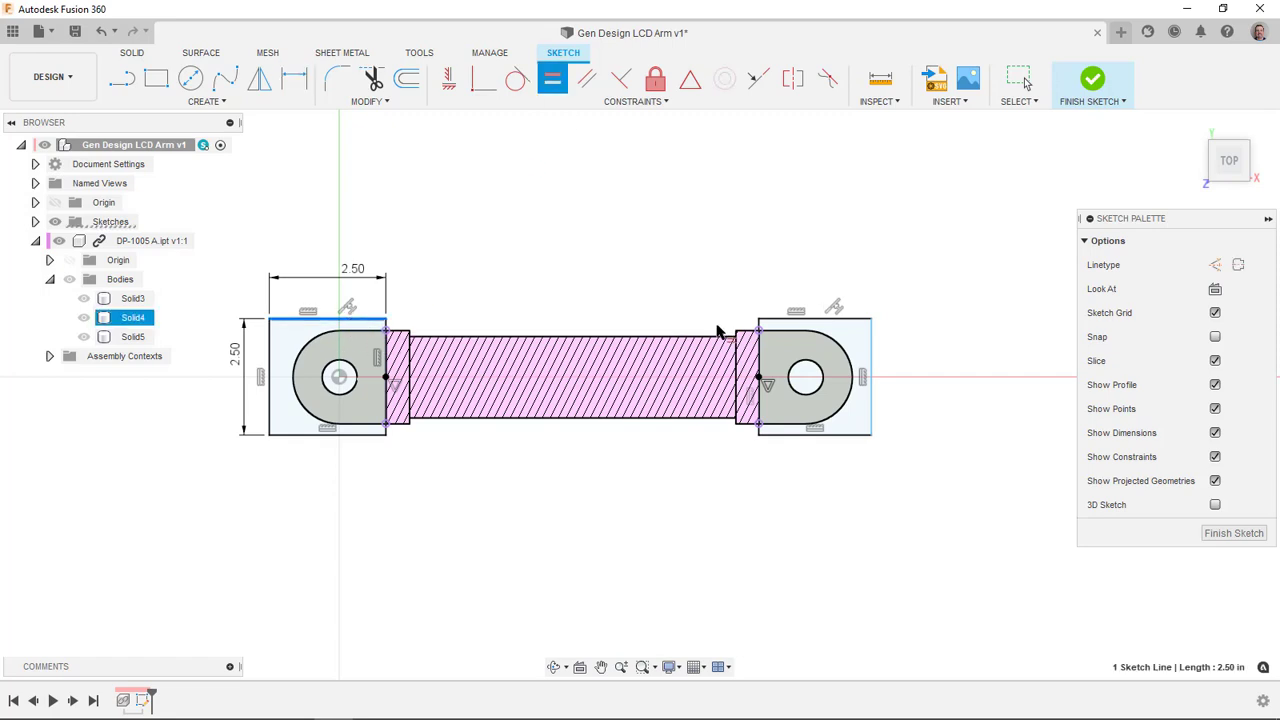
pyautogui.click(790, 319)
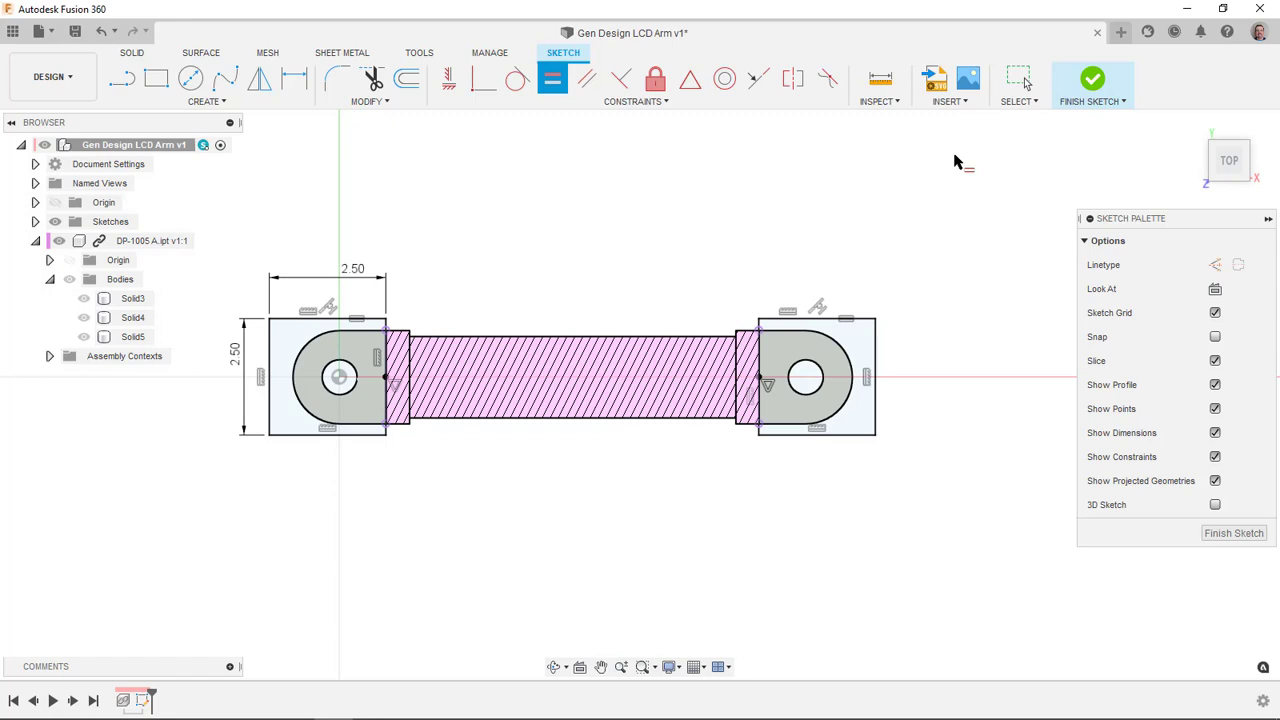
# Finish the sketch and select the four square profiles at both arm ends for extrusion.
pyautogui.click(1092, 80)
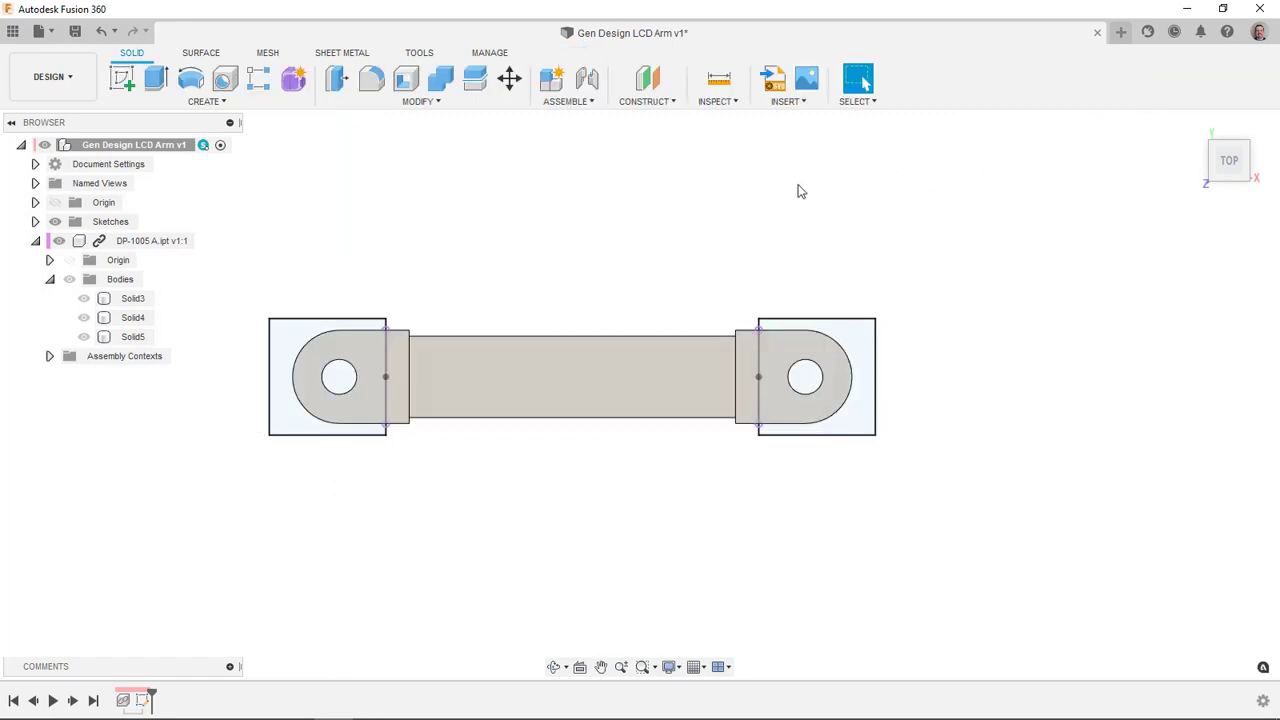
pyautogui.click(157, 80)
pyautogui.keyDown('shift'); pyautogui.moveTo(310, 300); pyautogui.dragTo(417, 251, button='middle'); pyautogui.keyUp('shift')
pyautogui.click(296, 388)
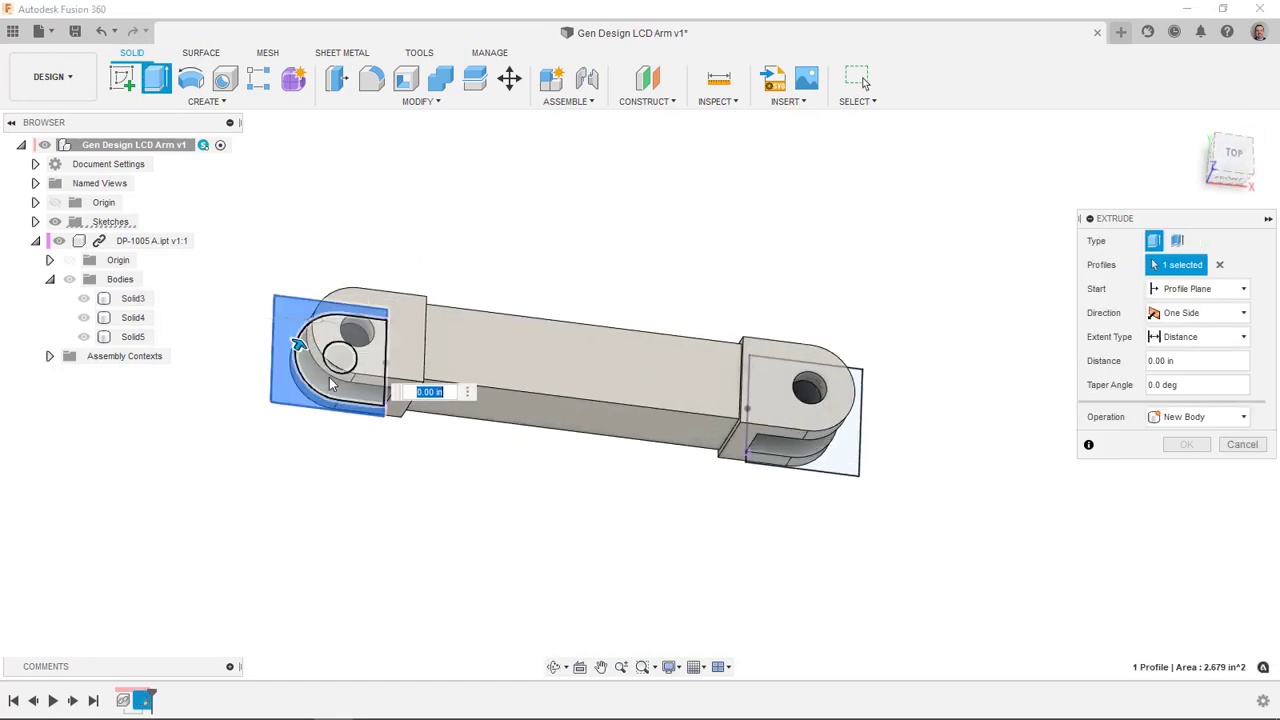
pyautogui.click(334, 388)
pyautogui.keyDown('shift'); pyautogui.moveTo(406, 354); pyautogui.dragTo(368, 362, button='middle'); pyautogui.keyUp('shift')
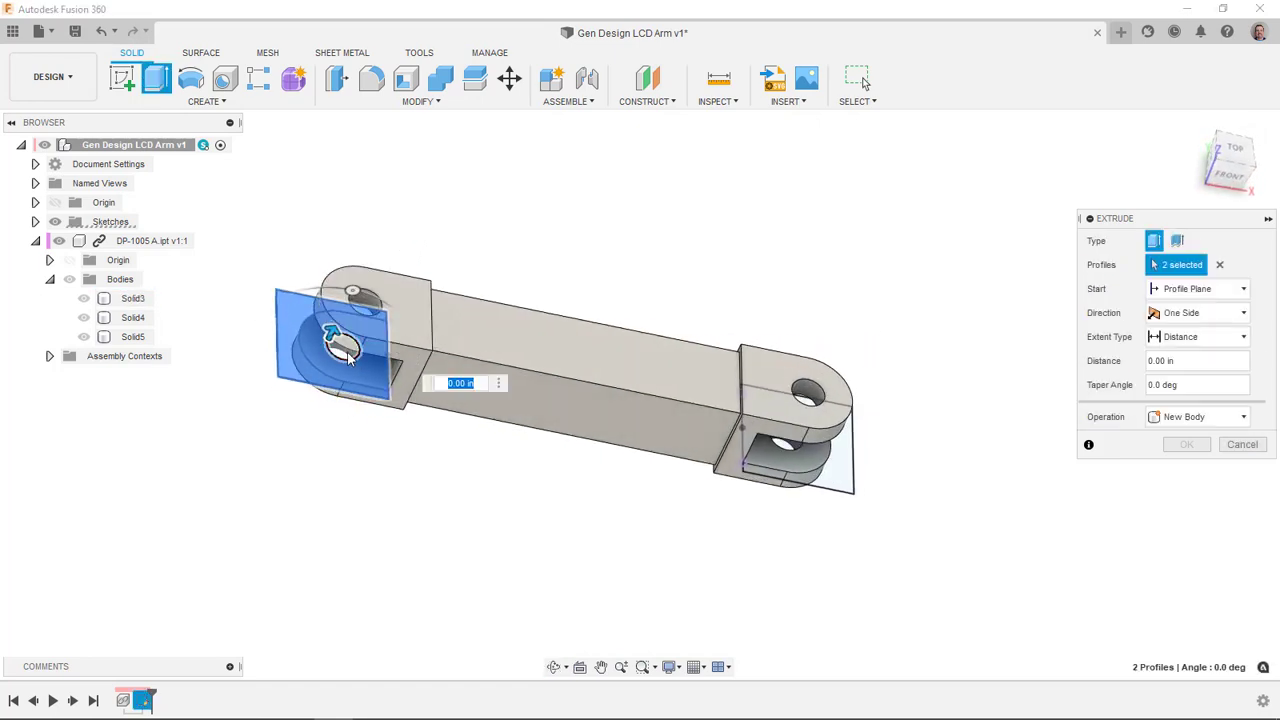
pyautogui.click(810, 468)
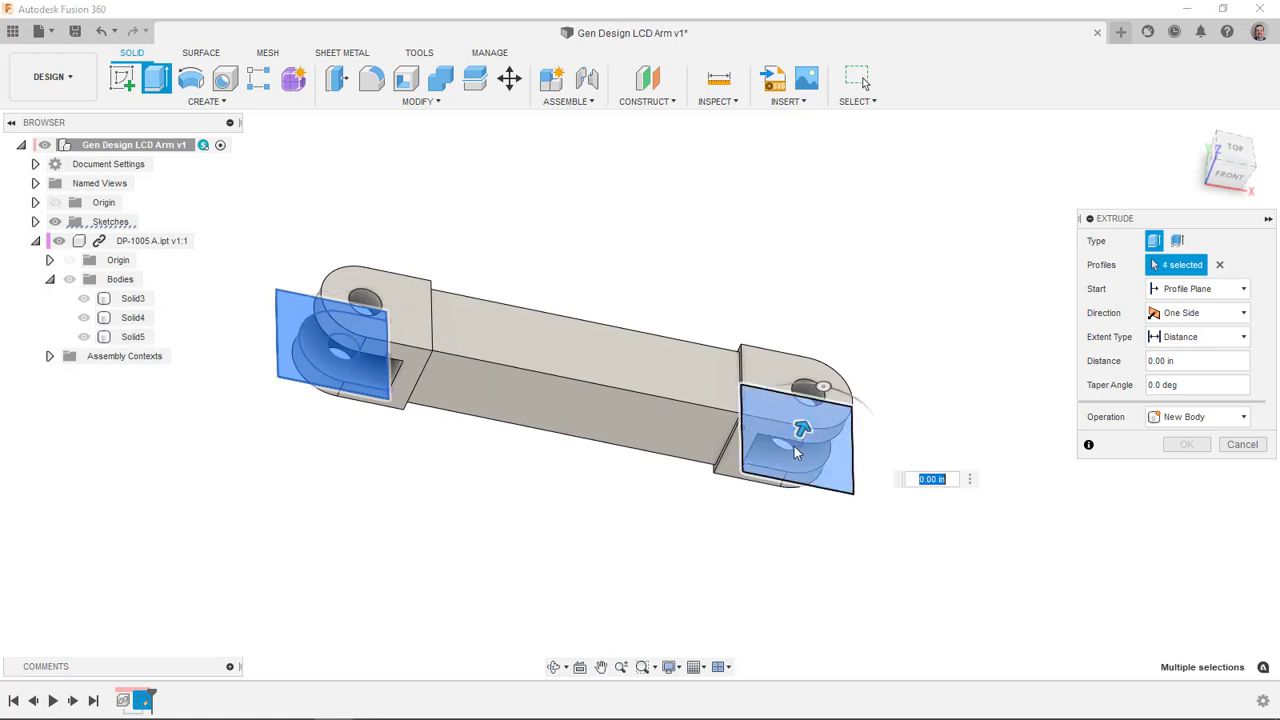
pyautogui.click(790, 450)
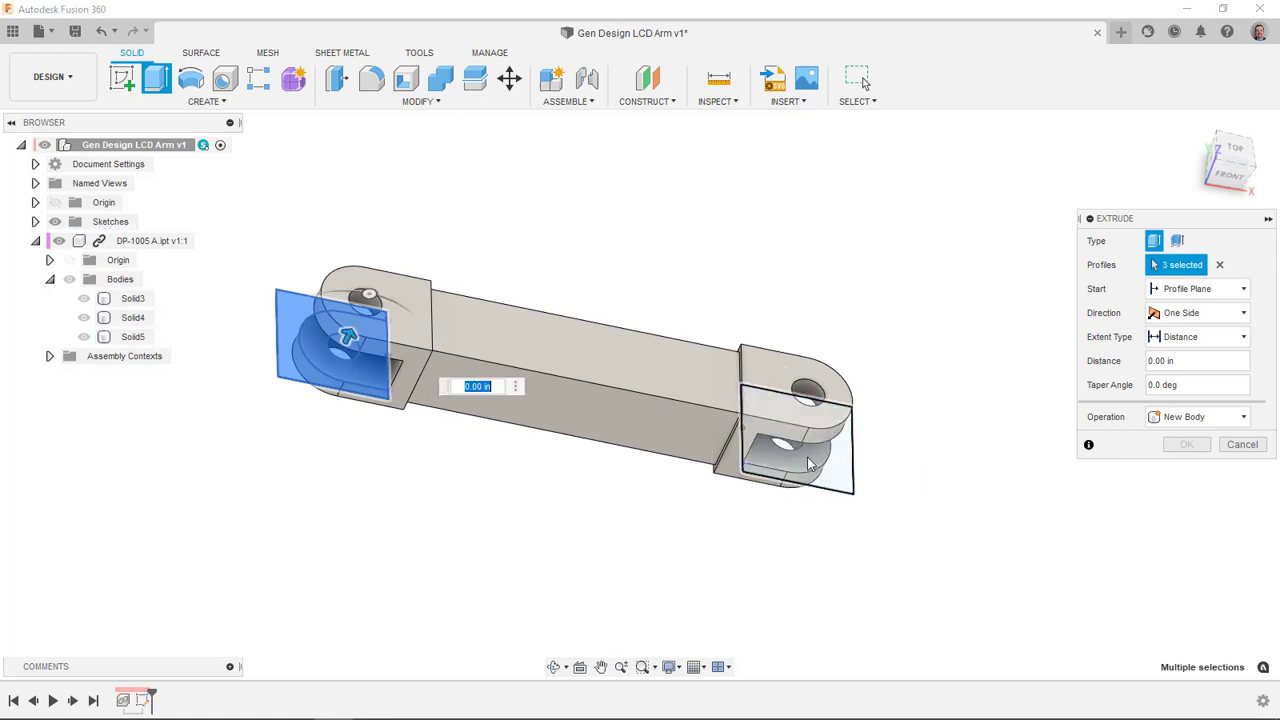
pyautogui.keyDown('shift'); pyautogui.moveTo(790, 440); pyautogui.dragTo(727, 370, button='middle'); pyautogui.keyUp('shift')
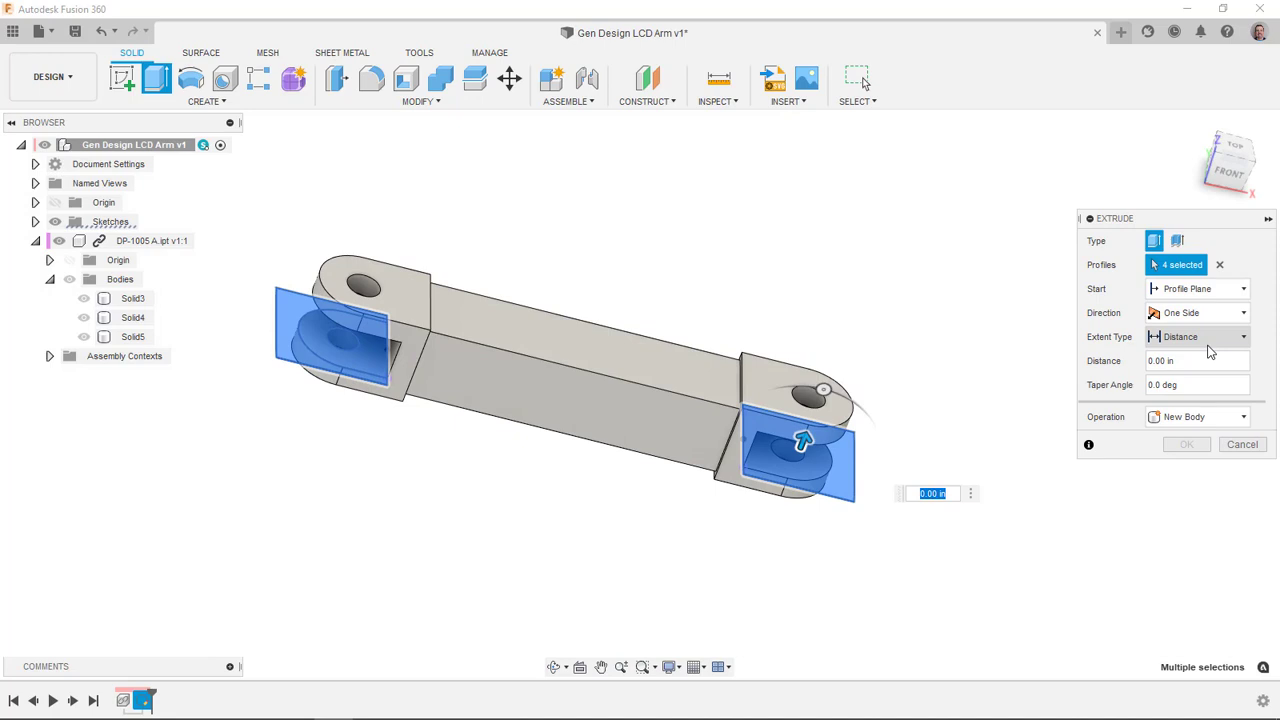
# Extrude the selected profiles To Object, up to the arm's top face, as new bodies.
pyautogui.click(1207, 337)
pyautogui.click(1180, 451)
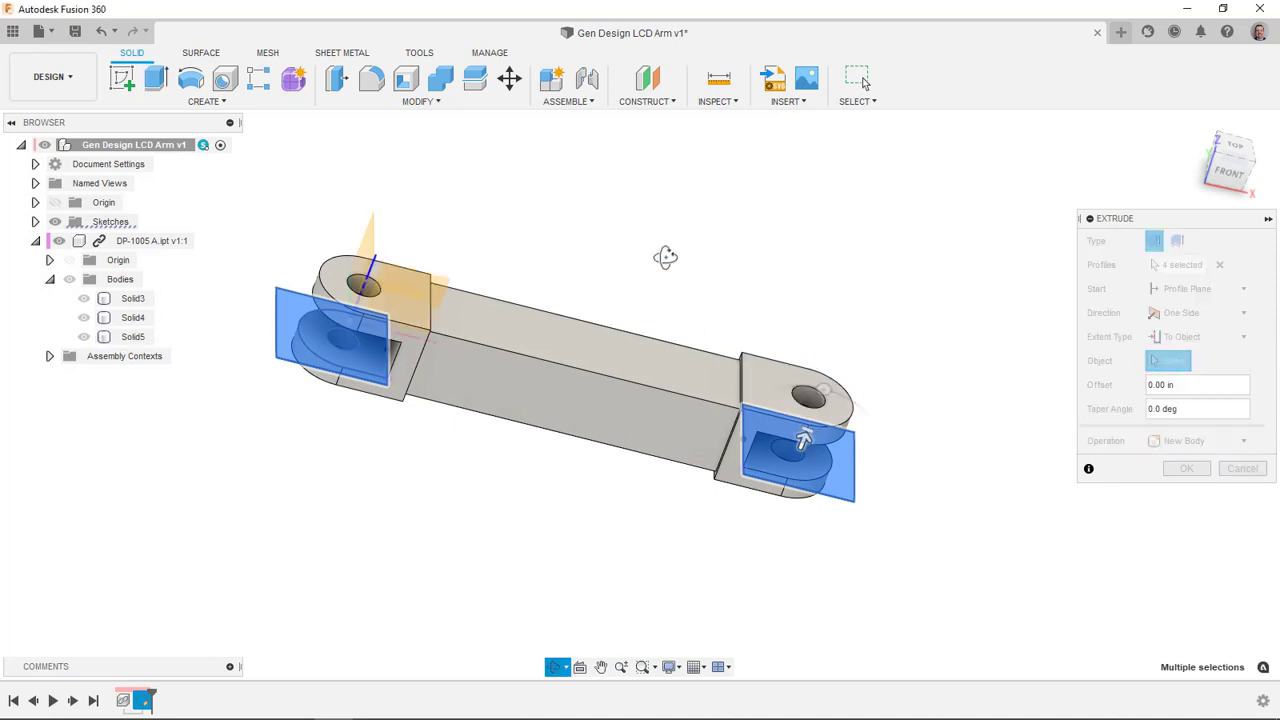
pyautogui.keyDown('shift'); pyautogui.moveTo(663, 257); pyautogui.dragTo(719, 216, button='middle'); pyautogui.keyUp('shift')
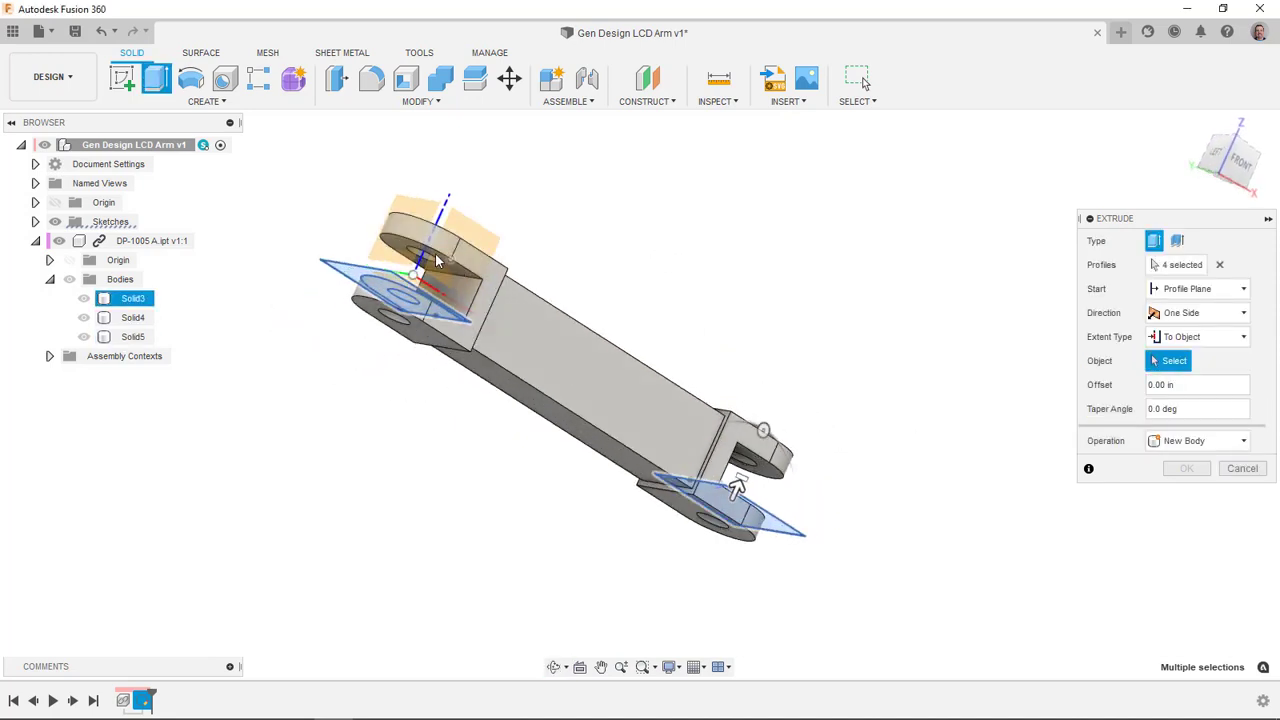
pyautogui.scroll(2, 380, 243)
pyautogui.keyDown('shift'); pyautogui.moveTo(808, 300); pyautogui.dragTo(515, 247, button='middle'); pyautogui.keyUp('shift')
pyautogui.click(497, 244)
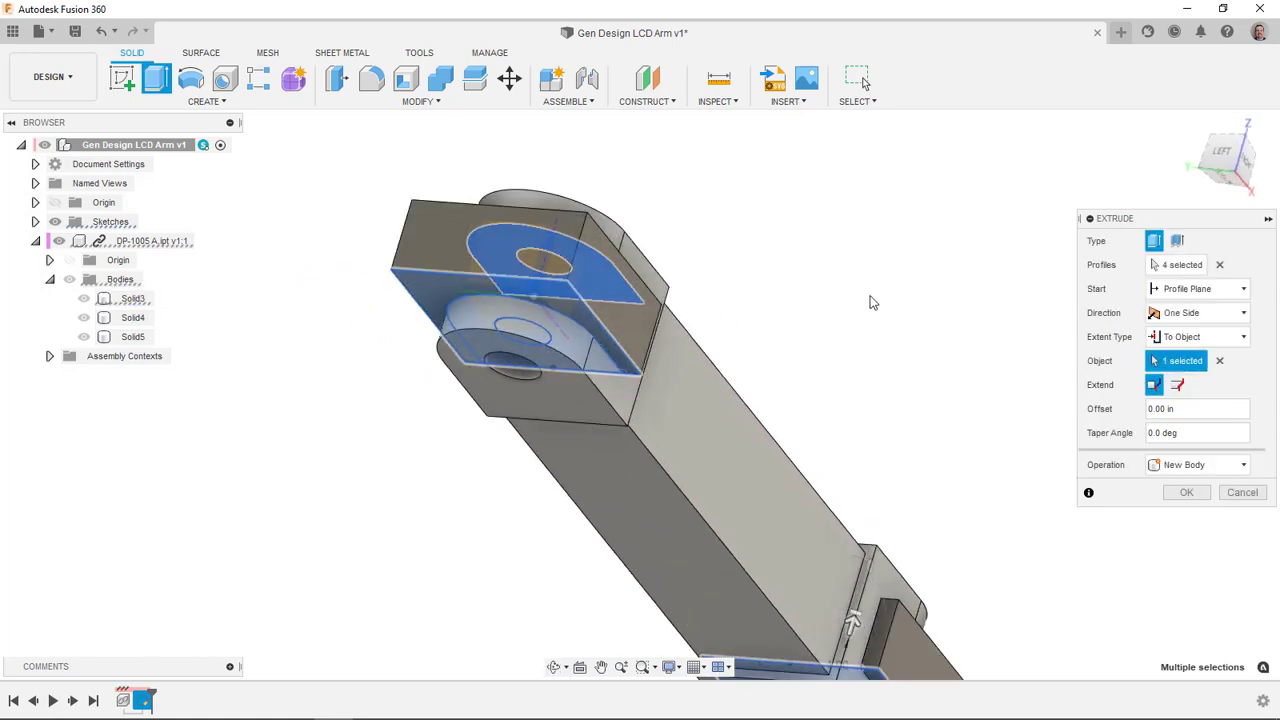
pyautogui.keyDown('shift'); pyautogui.moveTo(921, 272); pyautogui.dragTo(1010, 425, button='middle'); pyautogui.keyUp('shift')
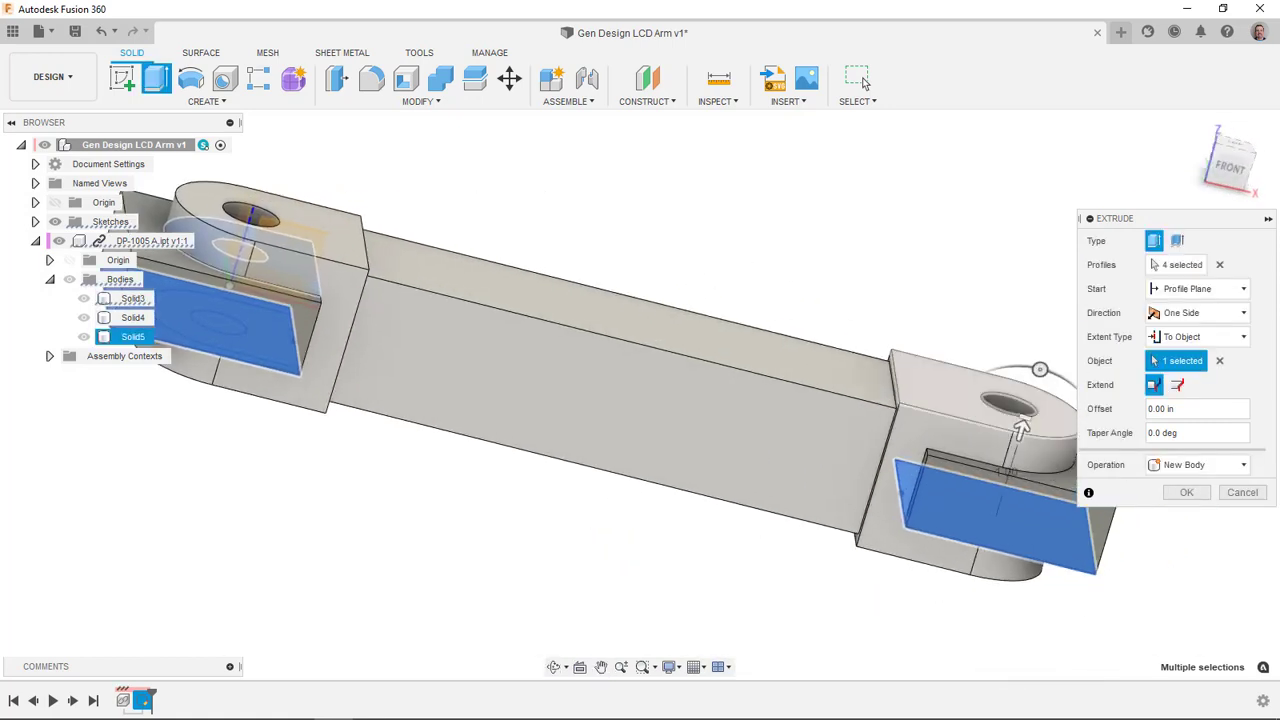
pyautogui.click(1186, 492)
pyautogui.scroll(-5, 688, 500)
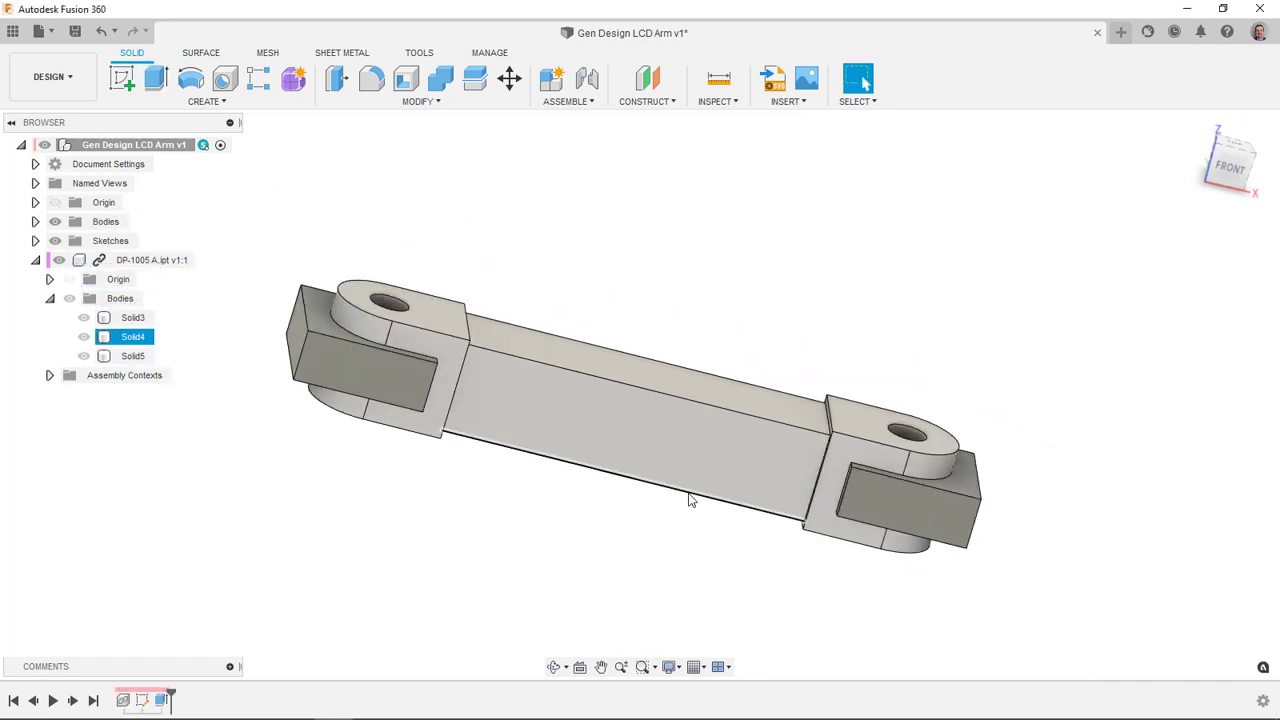
# Save the Gen Design LCD Arm as a new version with the 'User Saved' description.
pyautogui.keyDown('shift'); pyautogui.moveTo(715, 396); pyautogui.dragTo(680, 357, button='middle'); pyautogui.keyUp('shift')
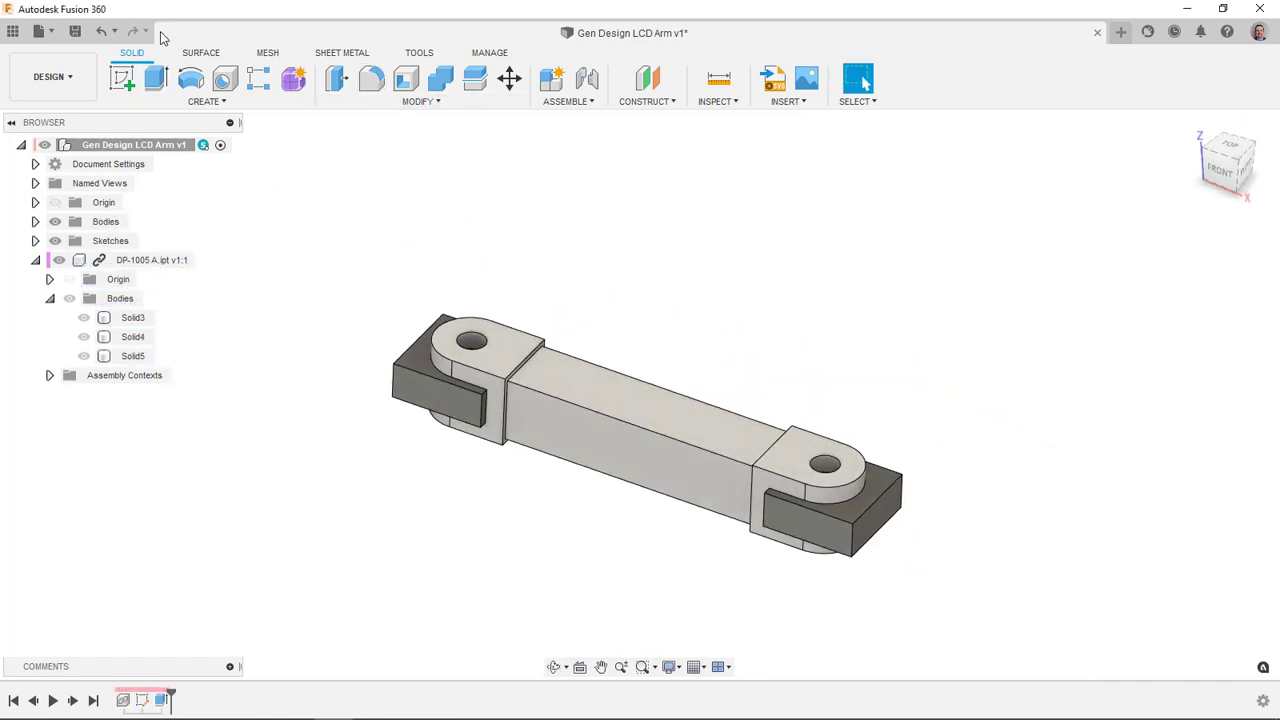
pyautogui.click(76, 32)
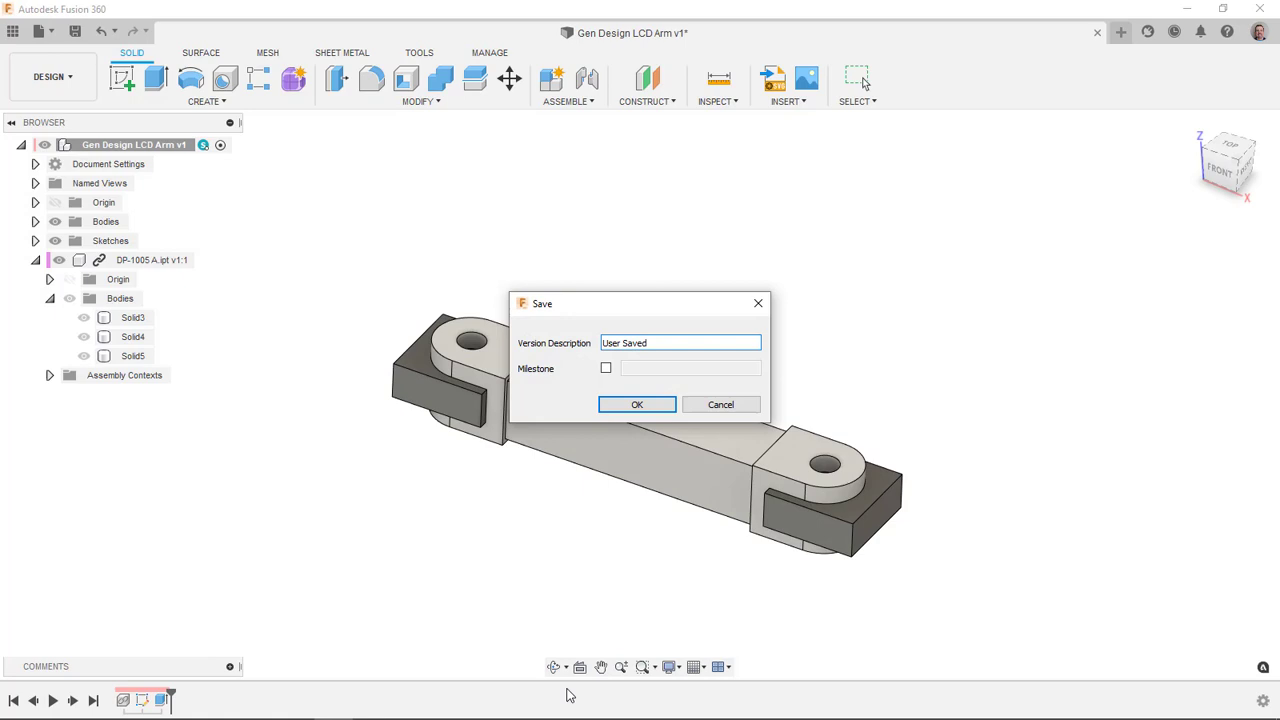
pyautogui.click(637, 404)
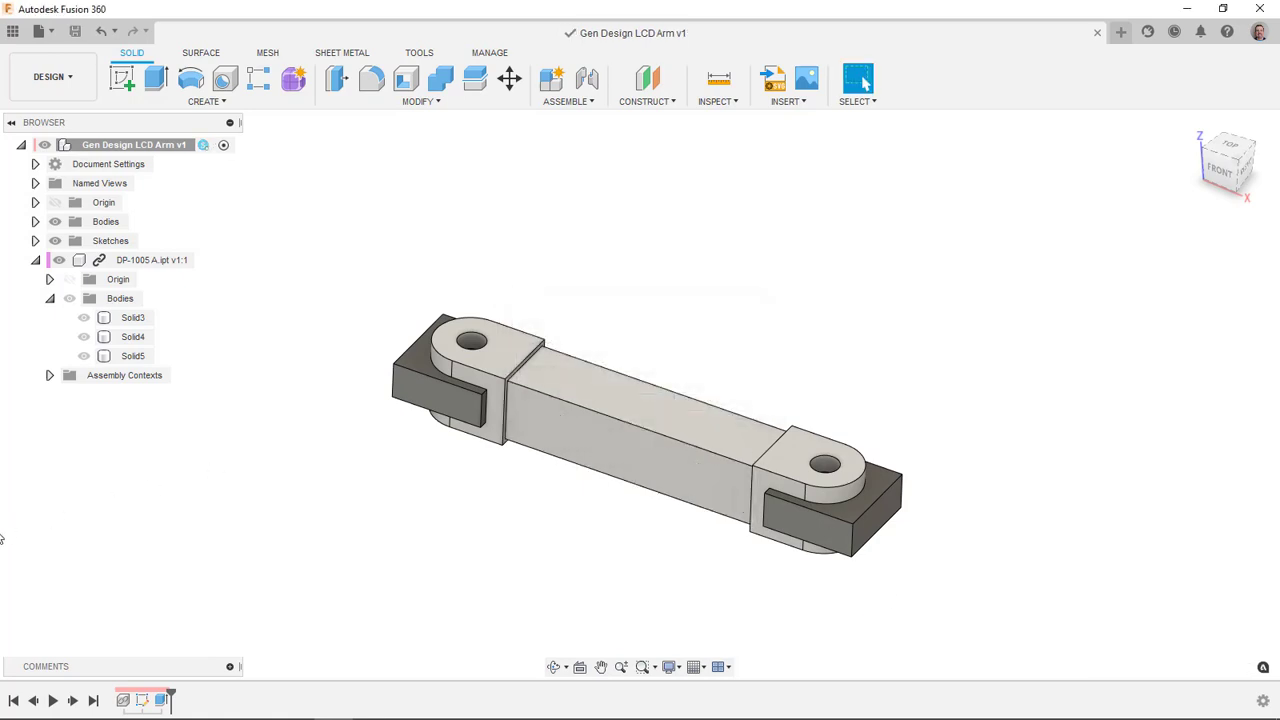